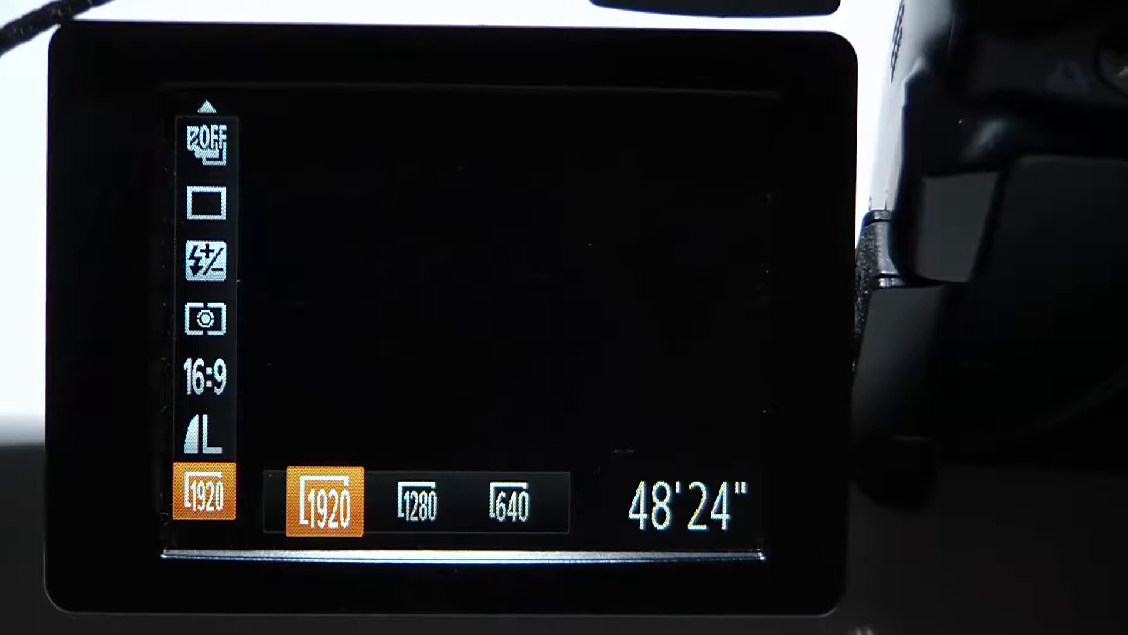
key(Up)
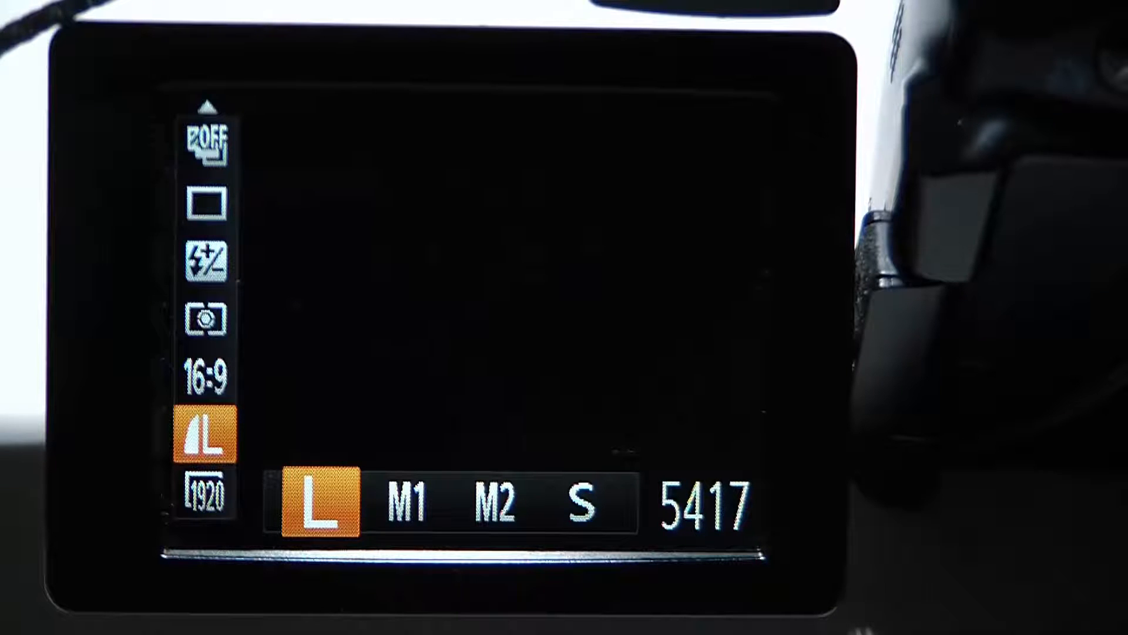
key(Up)
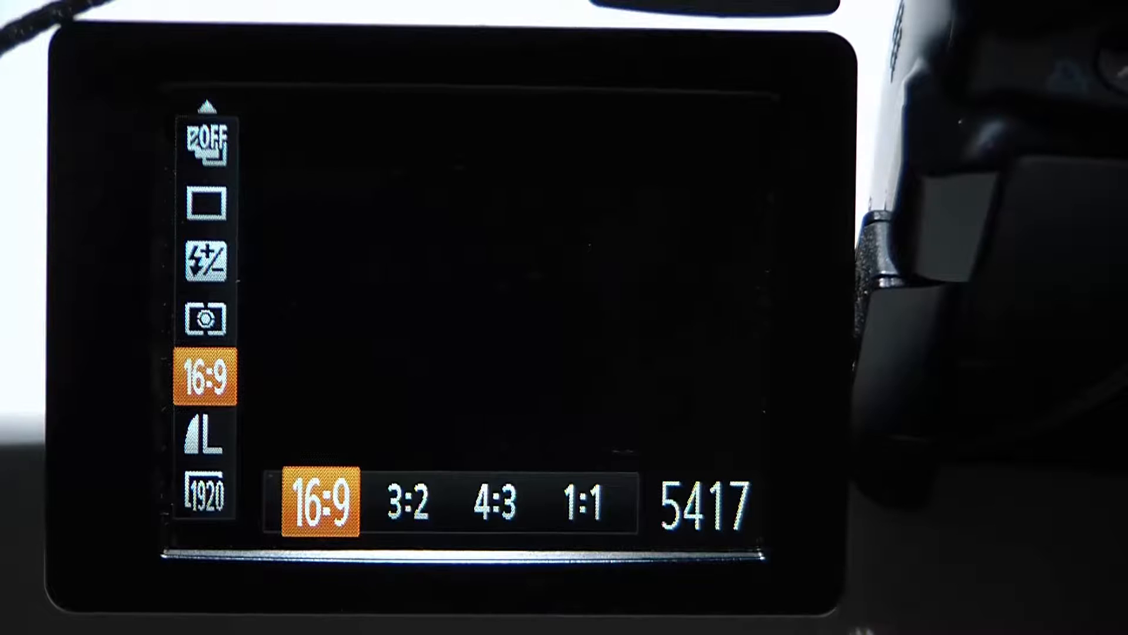
key(Right)
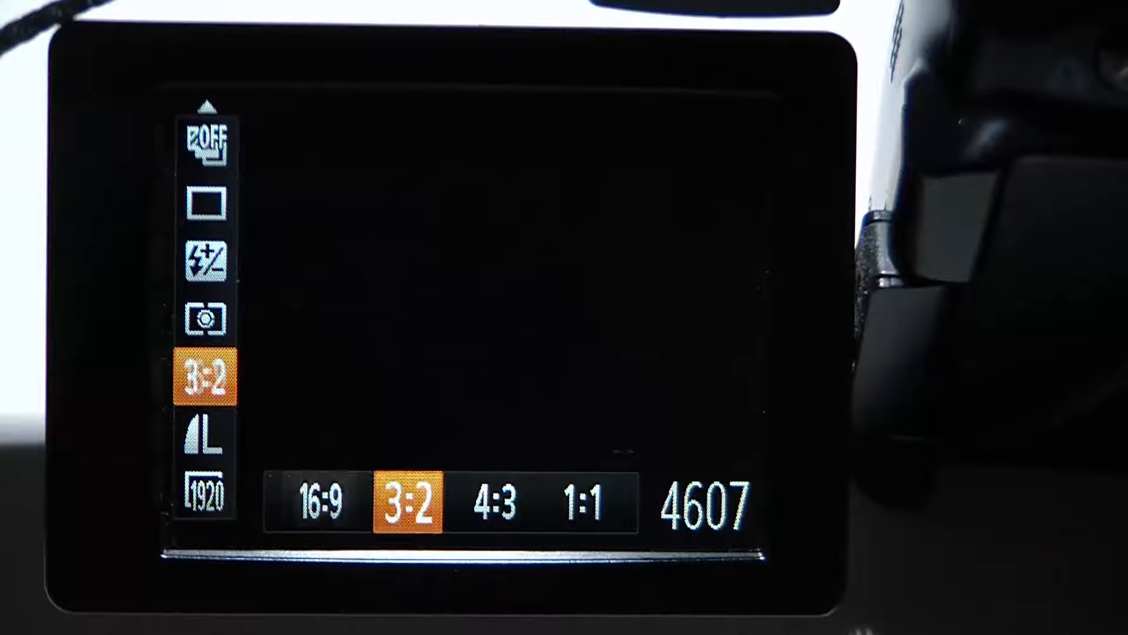
key(Right)
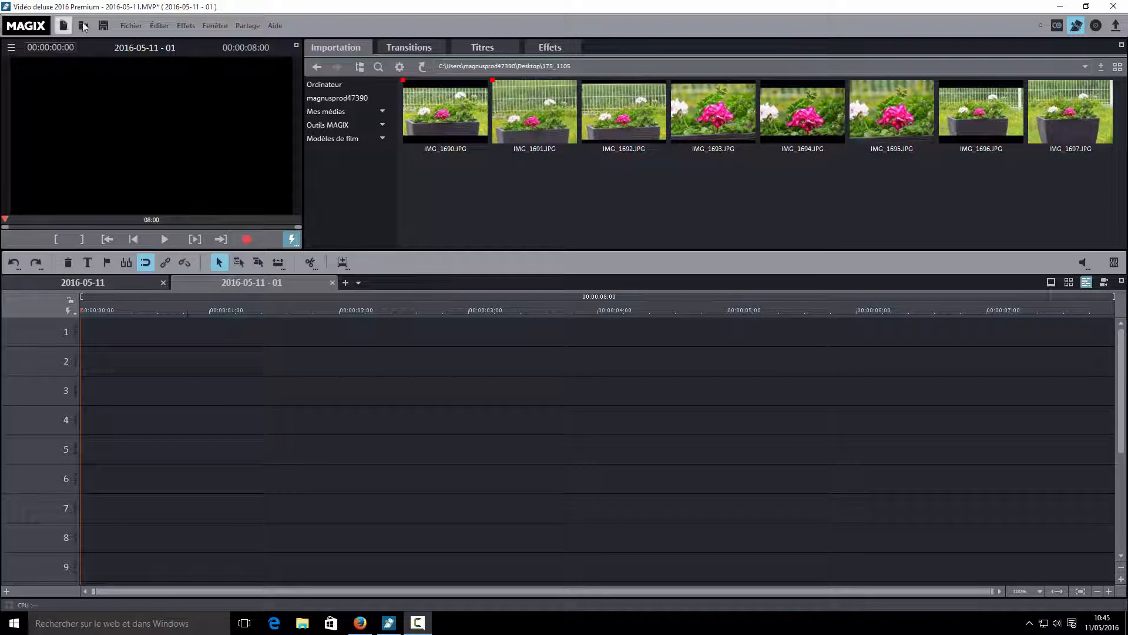
Create a new project with HDTV 1080i PAL 16:9 (1920x1080; 25 fps) film settings, without saving the current project.
click(131, 26)
click(159, 43)
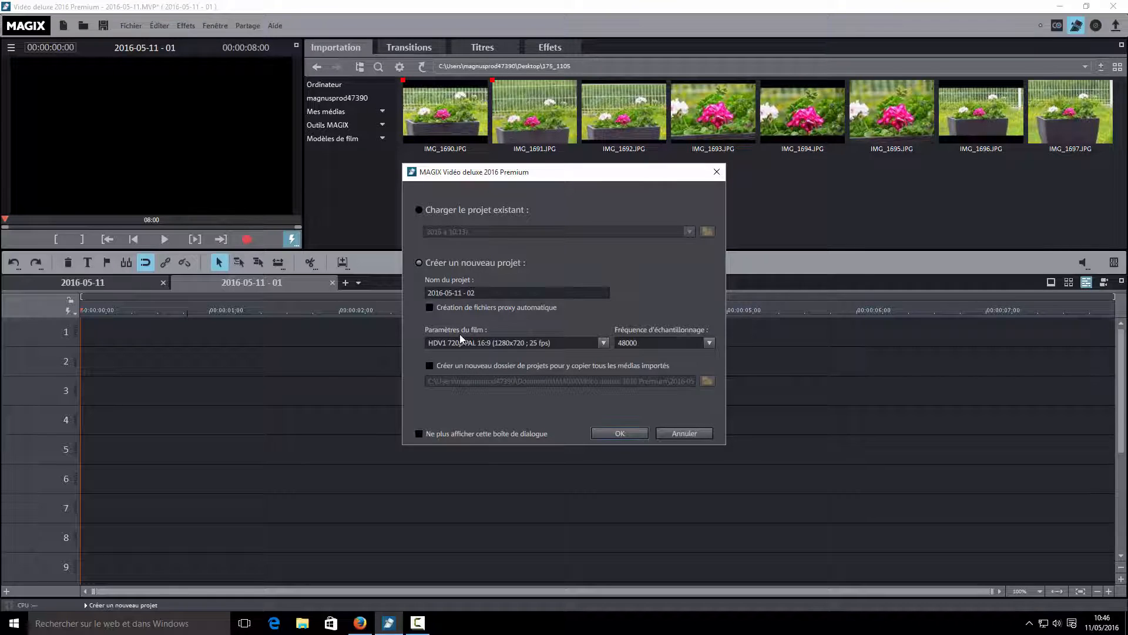
click(605, 340)
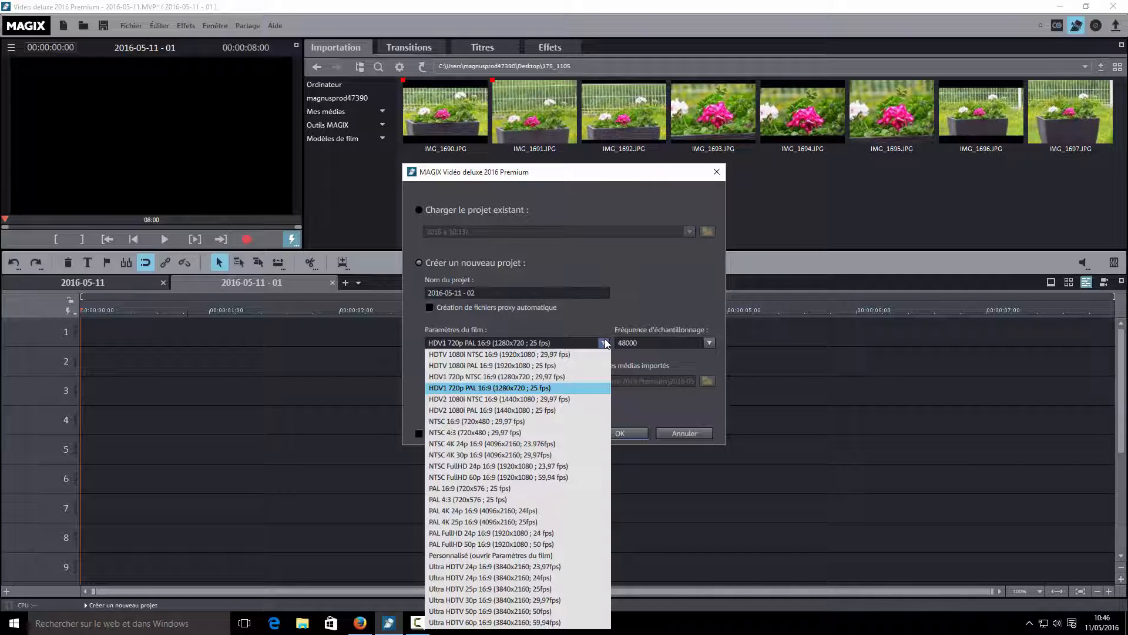
click(509, 365)
click(627, 432)
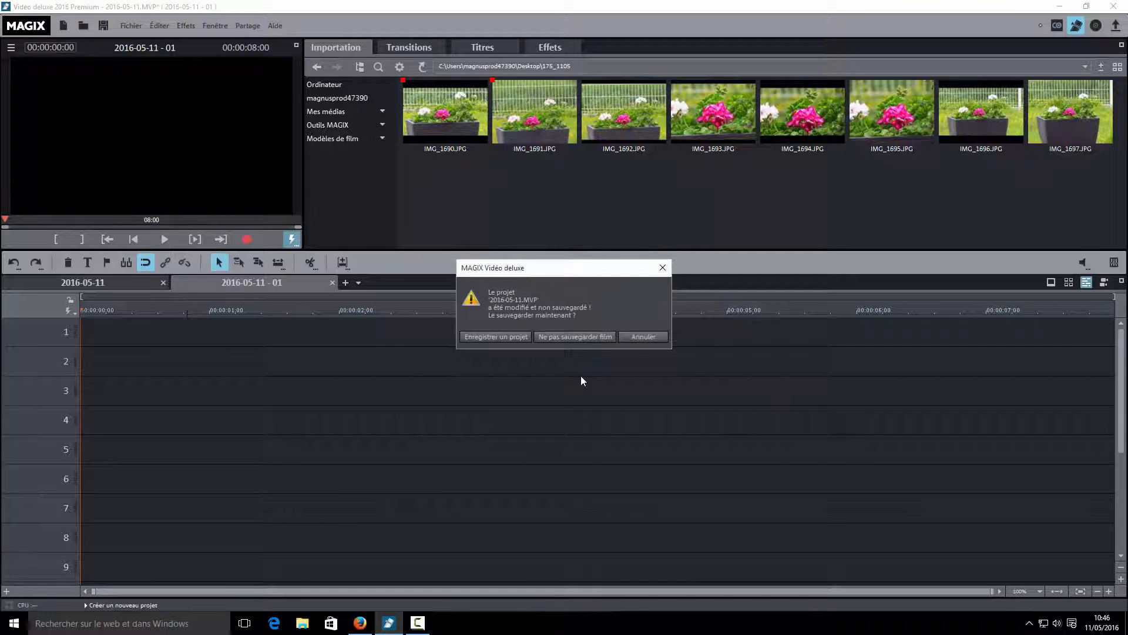
click(590, 337)
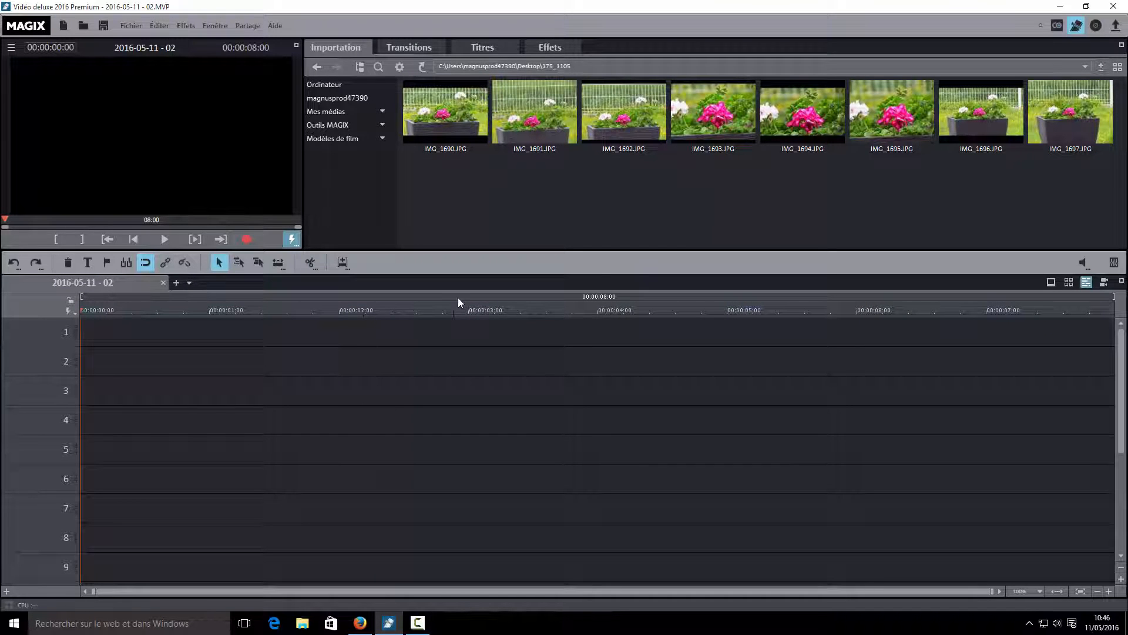
Check the image dimensions in the properties of IMG_1690.JPG and place the photo at the start of track 1.
right_click(454, 113)
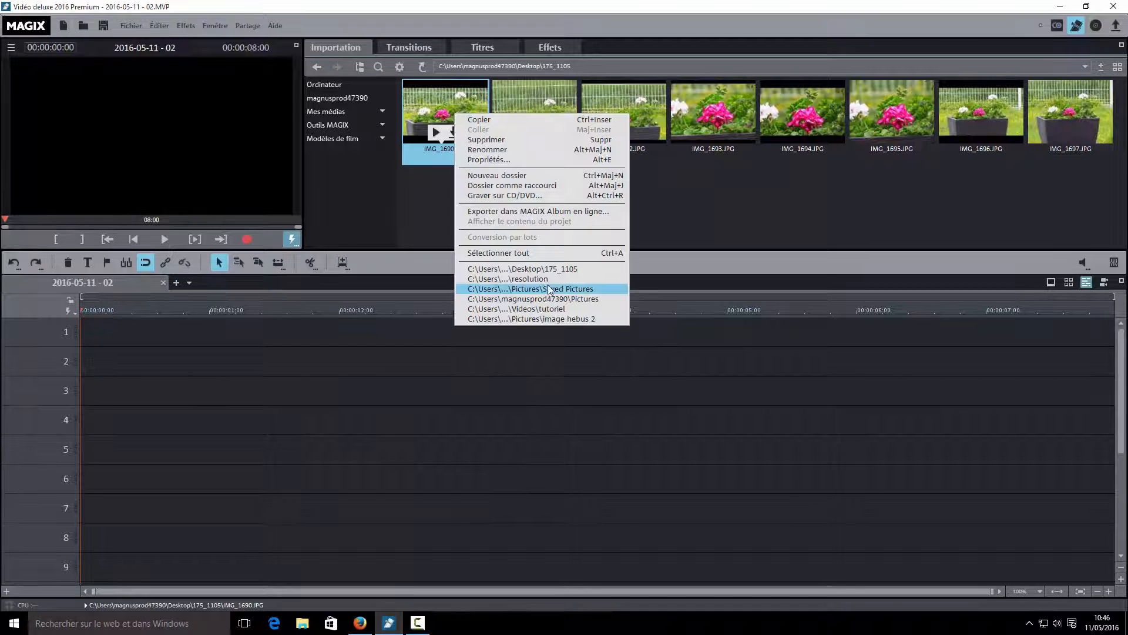
click(509, 159)
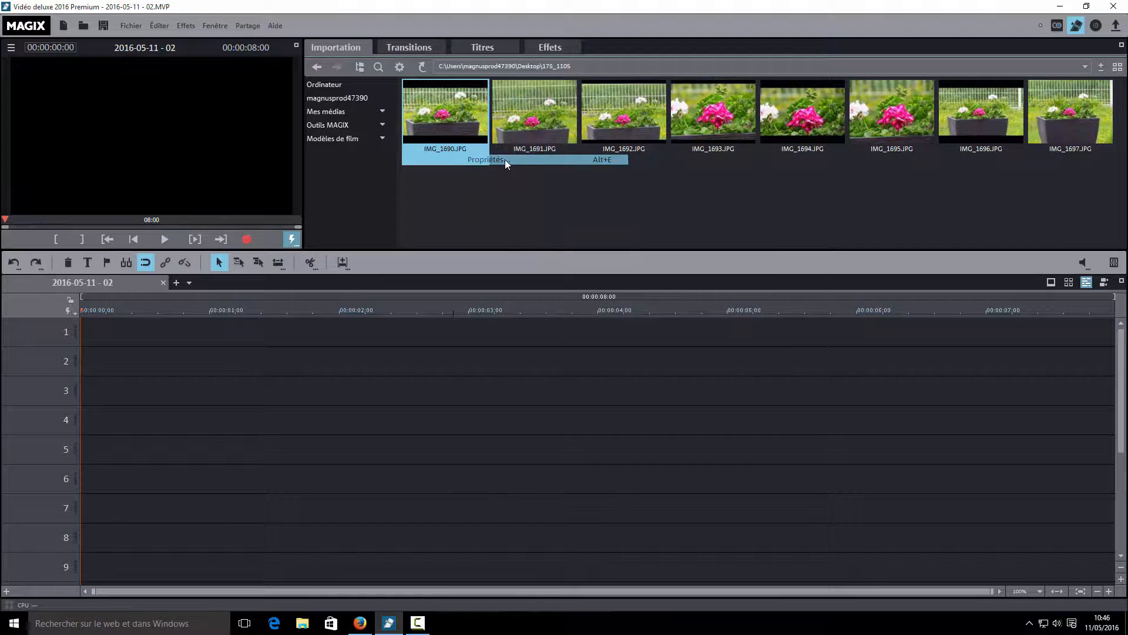
click(585, 189)
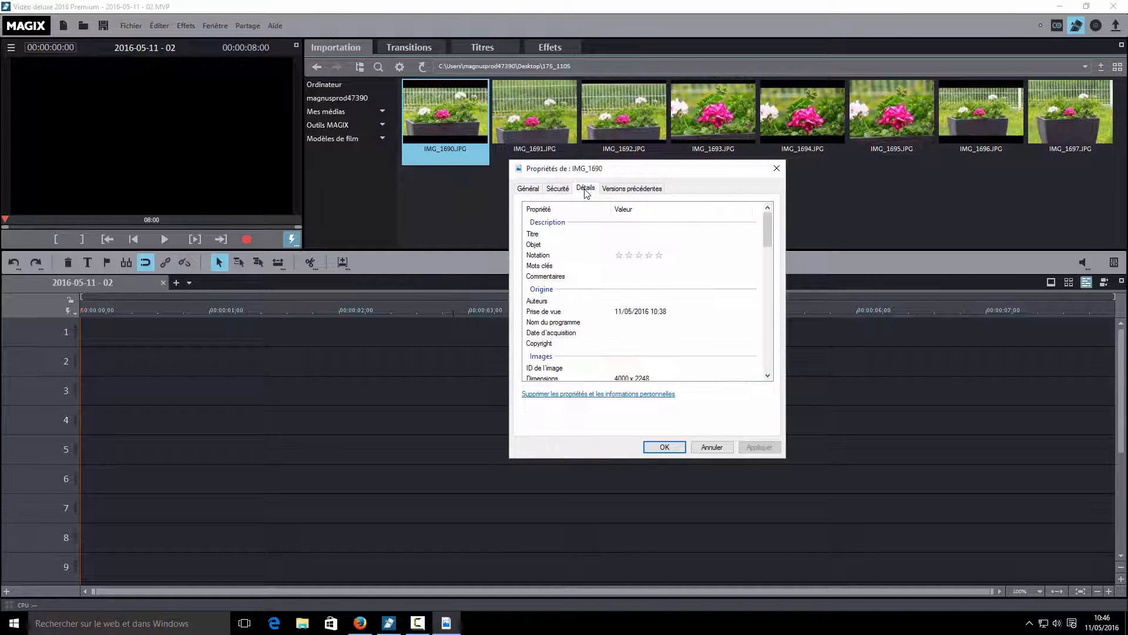
drag(767, 234, 766, 248)
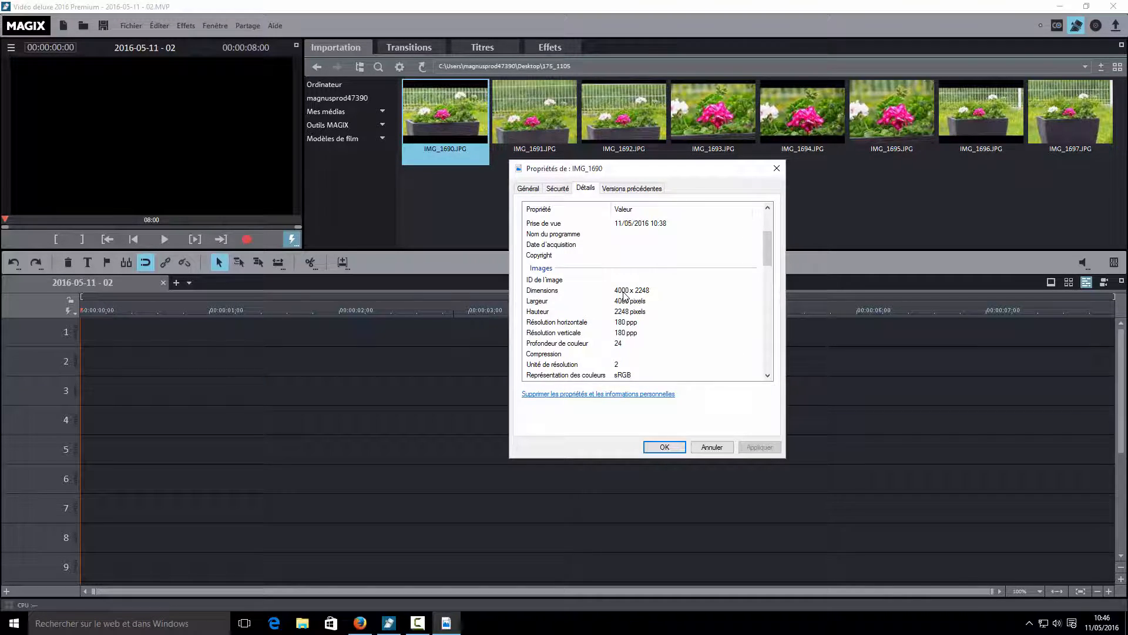
click(663, 447)
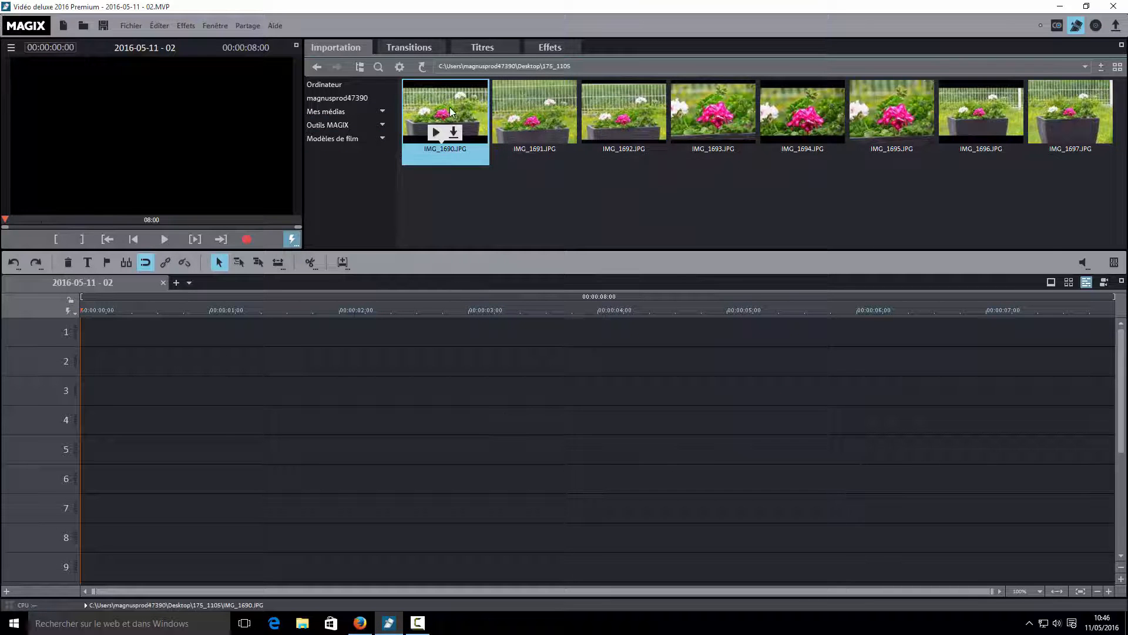
drag(464, 109, 89, 330)
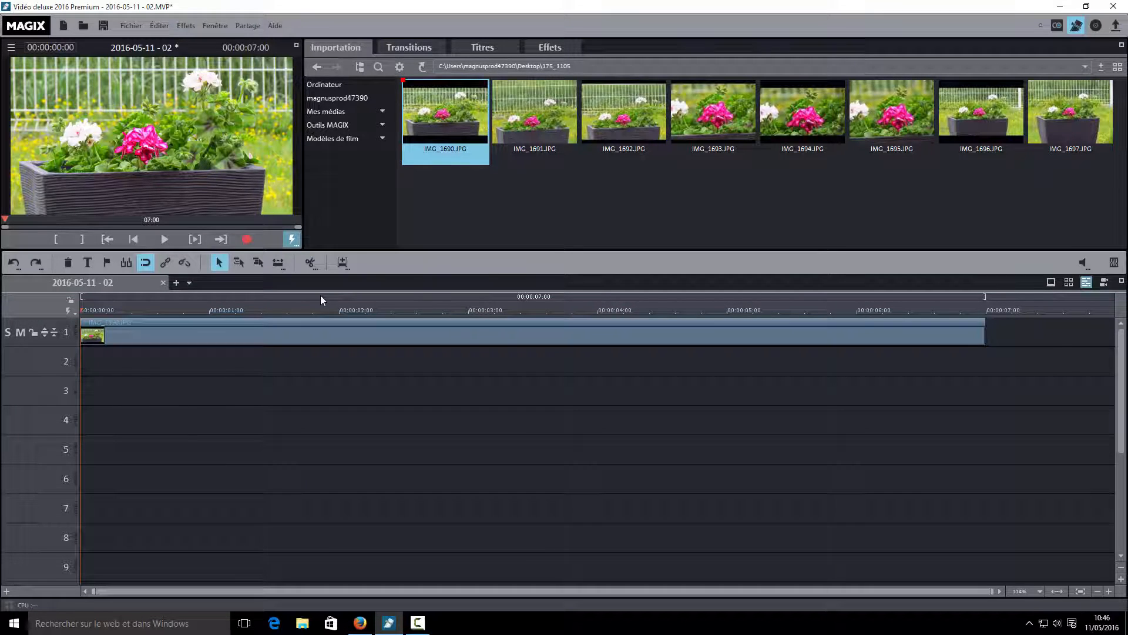
Check the image dimensions in the properties of IMG_1691.JPG and place the photo at the start of track 2.
click(537, 106)
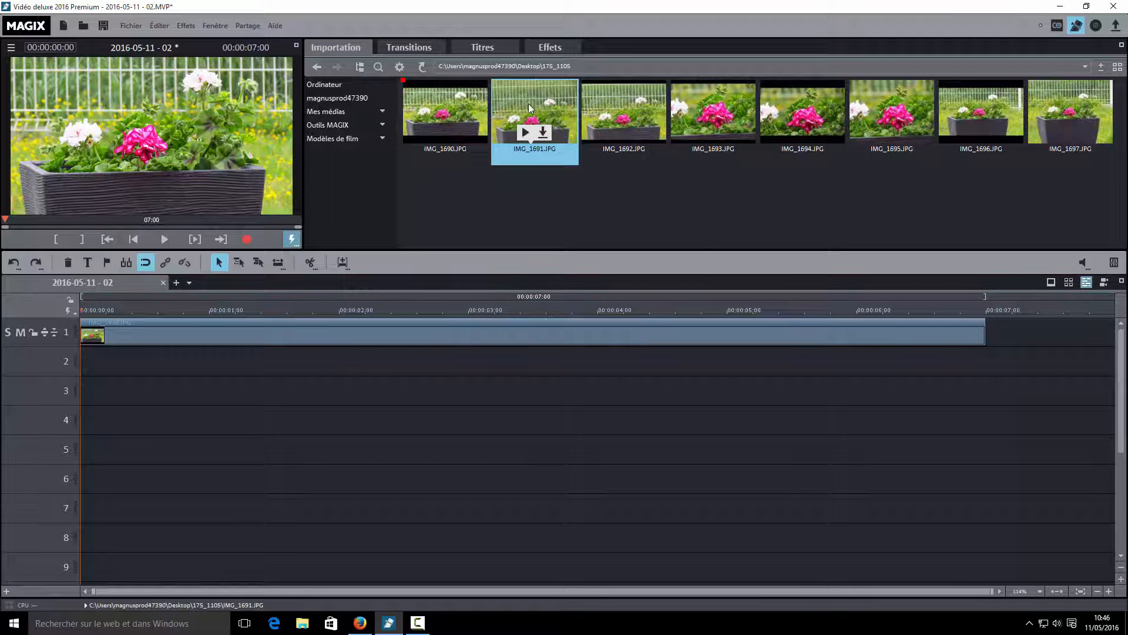
right_click(529, 105)
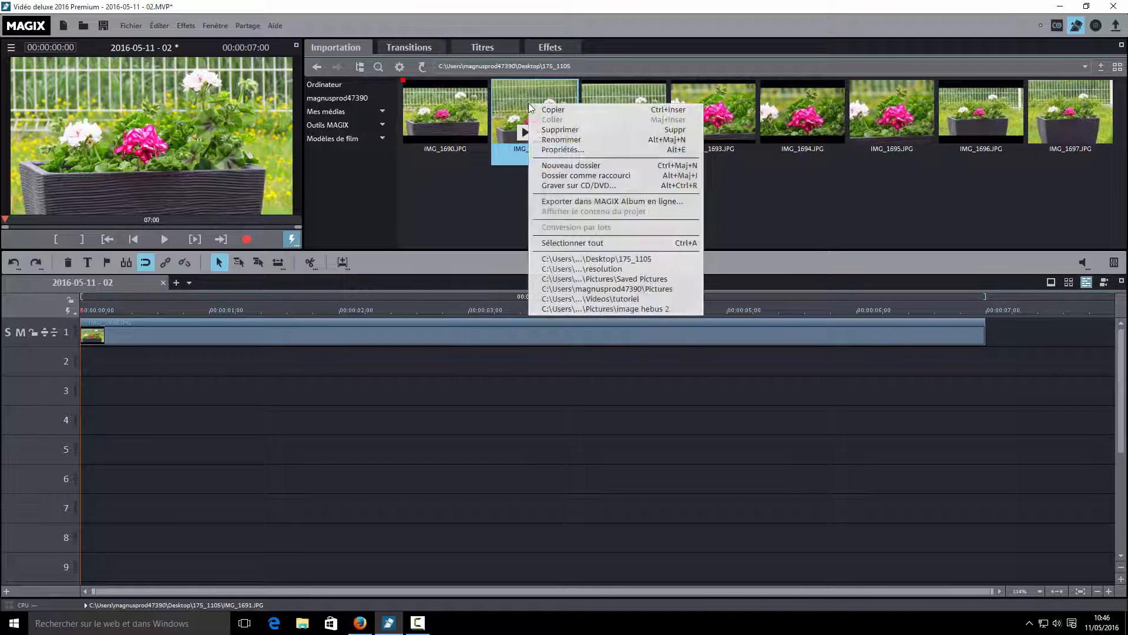
click(565, 150)
click(649, 179)
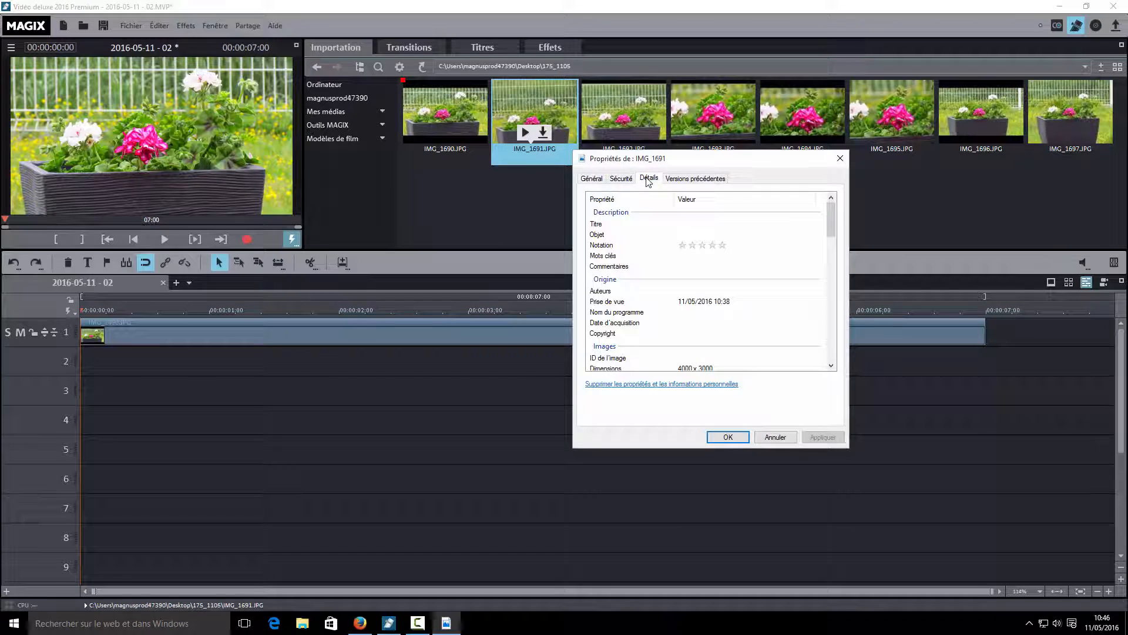
drag(830, 228, 831, 242)
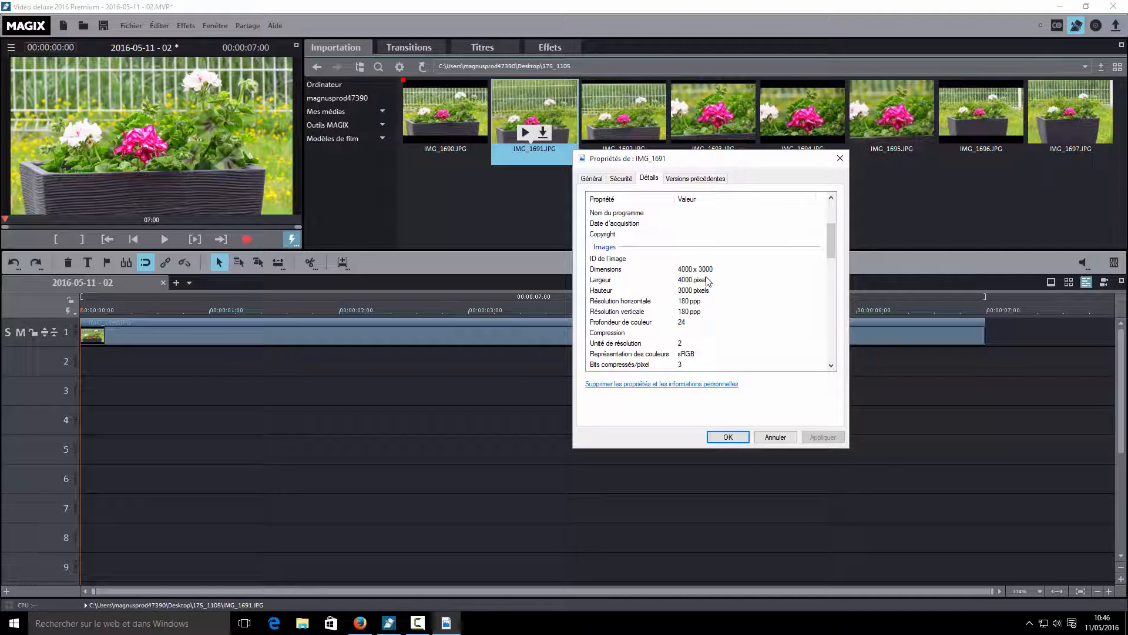
click(721, 437)
drag(553, 120, 122, 361)
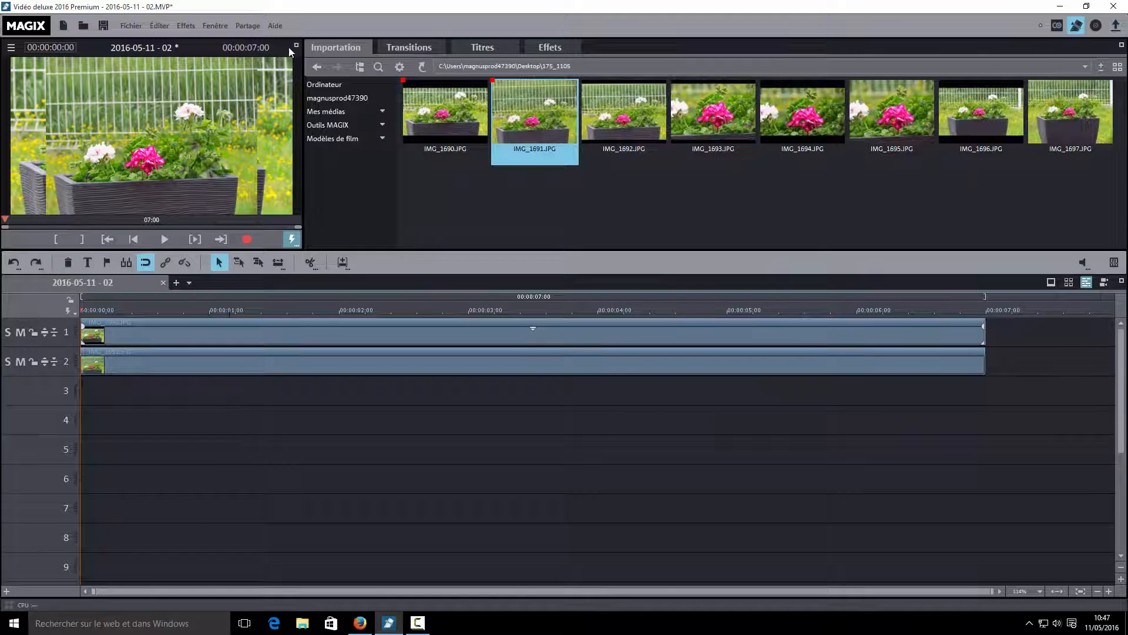
Solo track 1 and track 2 in turn to compare how each photo fills the 16:9 frame.
click(8, 333)
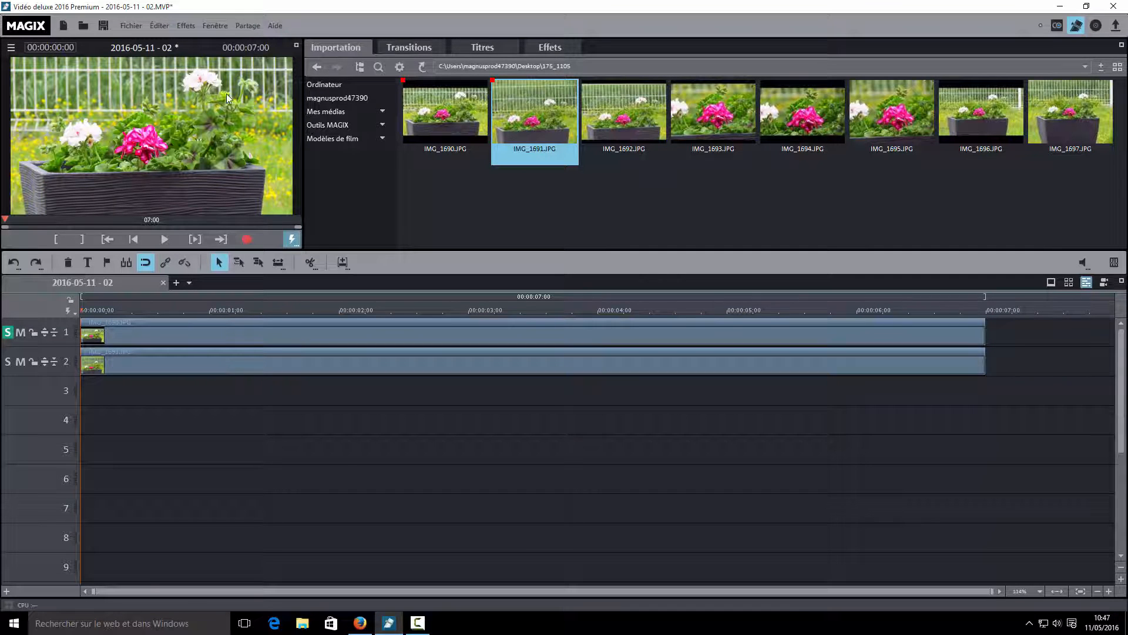
click(8, 333)
click(8, 367)
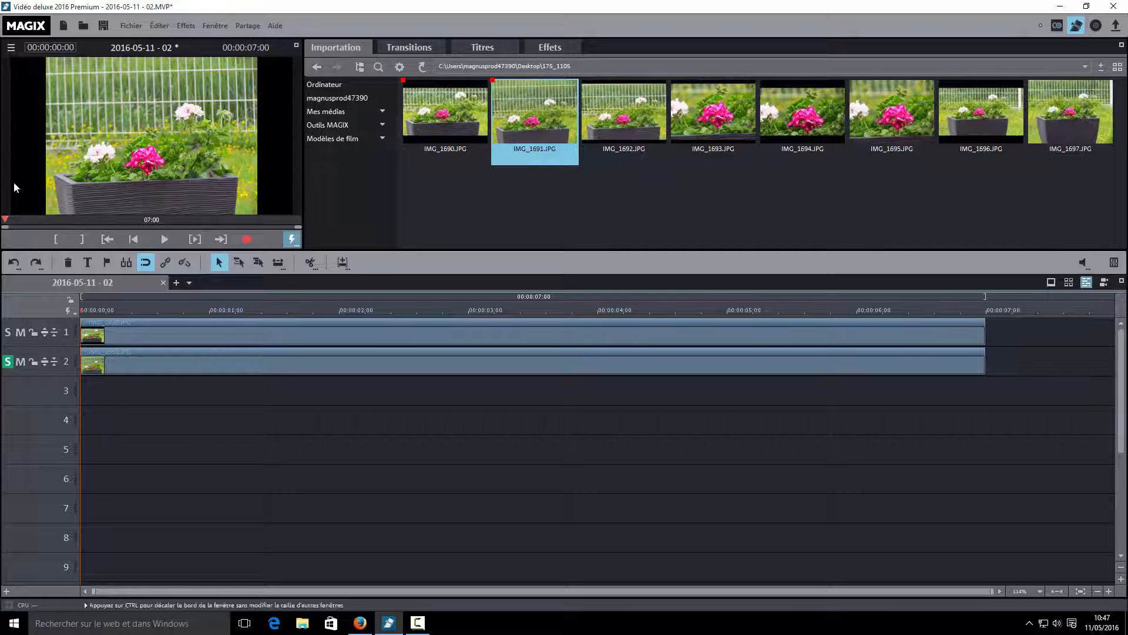
click(8, 363)
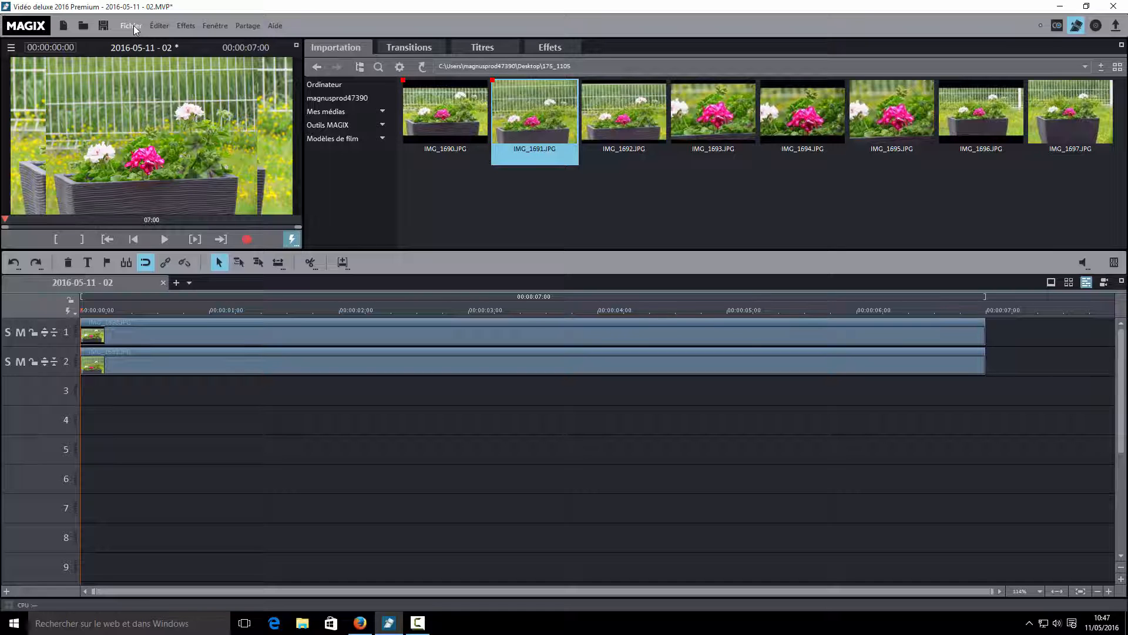
Select the IMG_1690 clip on track 1 and examine the two overlaid photos in the maximized preview monitor.
click(155, 326)
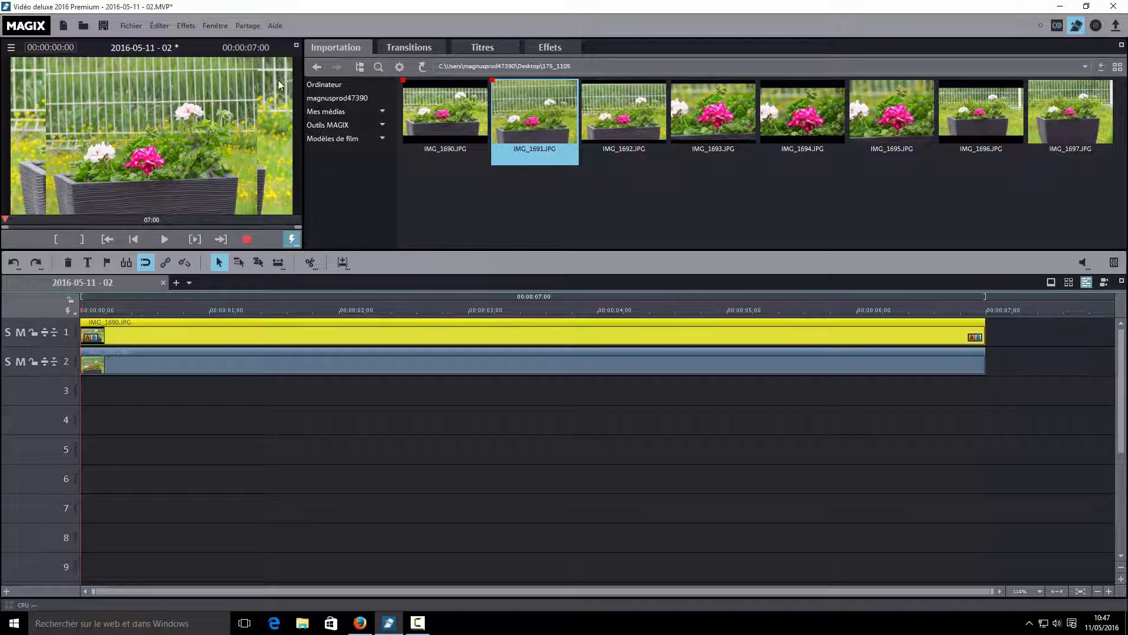
click(297, 45)
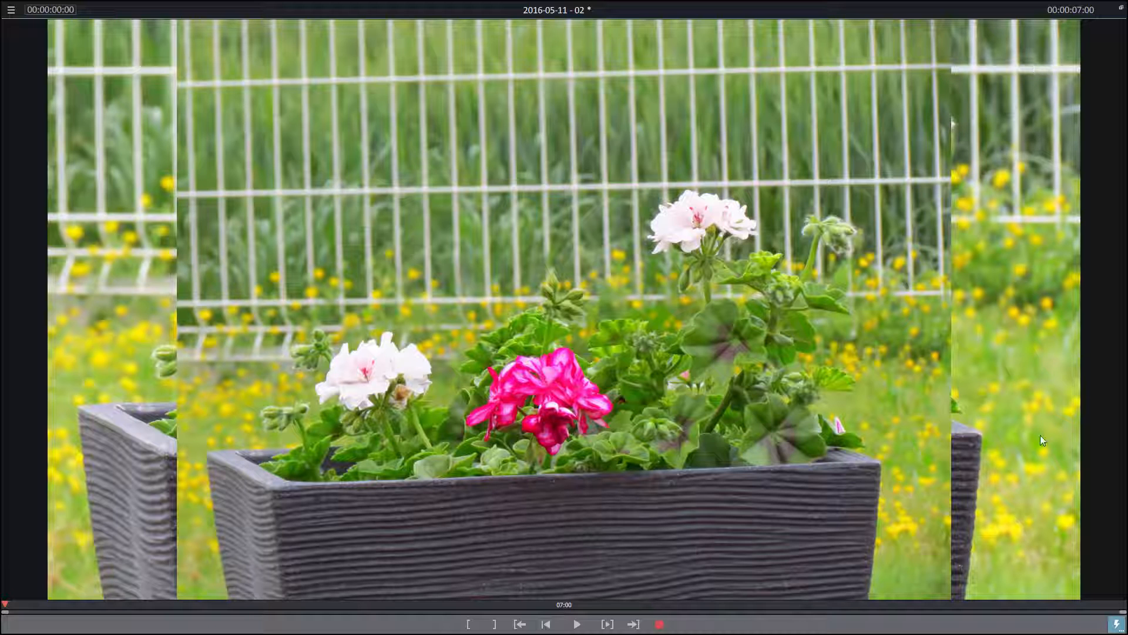
click(1121, 7)
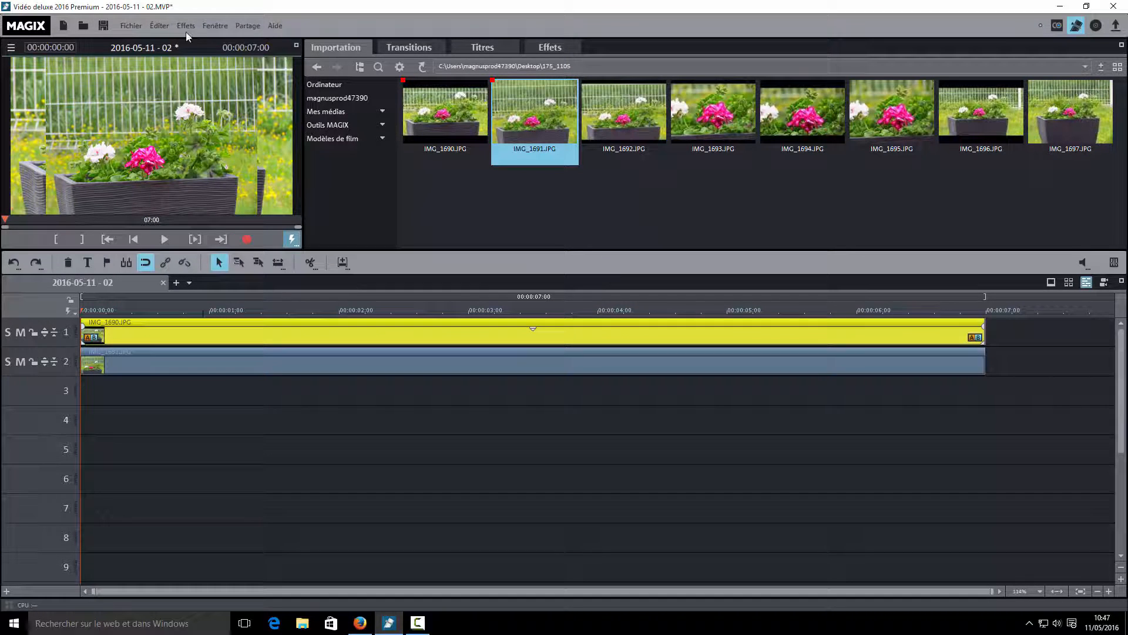
Change the film's aspect ratio to 4:3 in the film settings and adjust the video monitor's proportions to match.
click(130, 26)
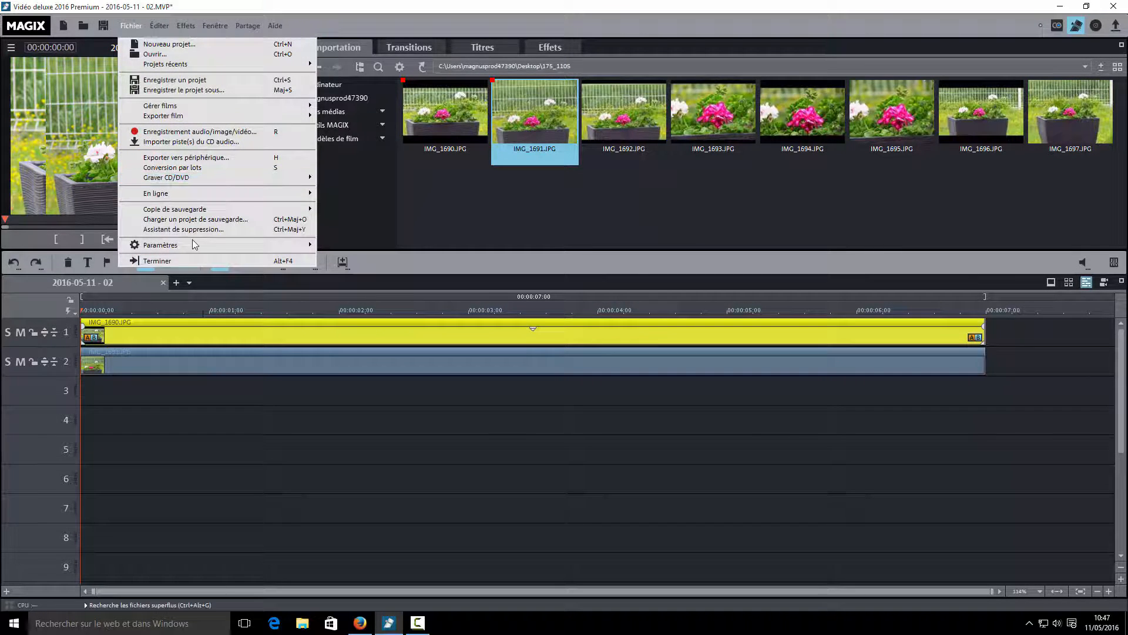
mouse_move(192, 245)
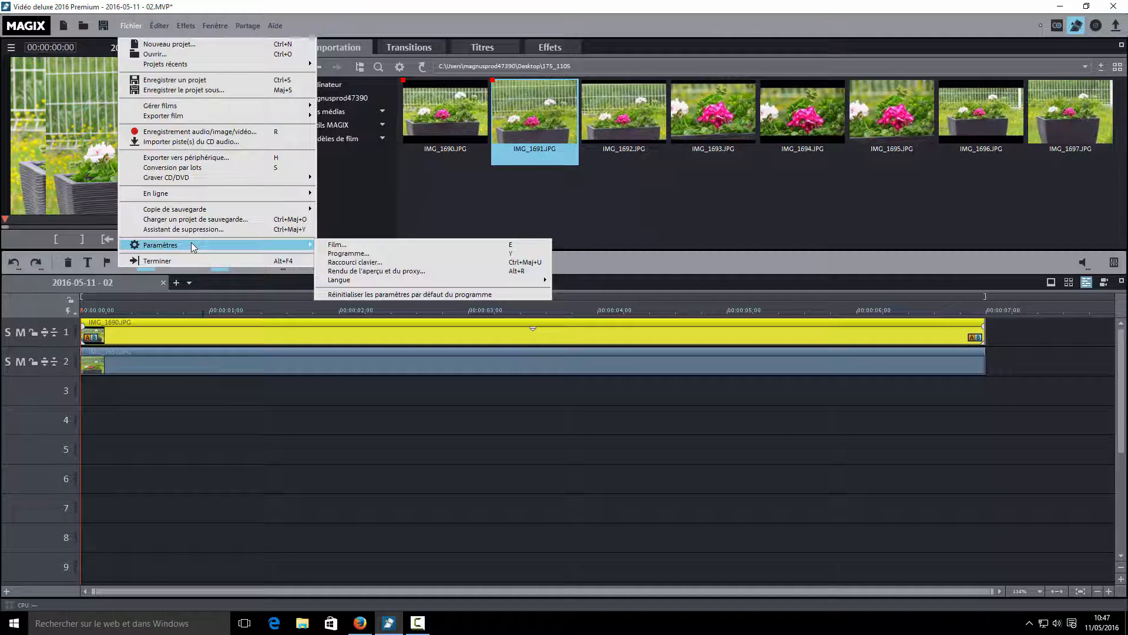
click(344, 246)
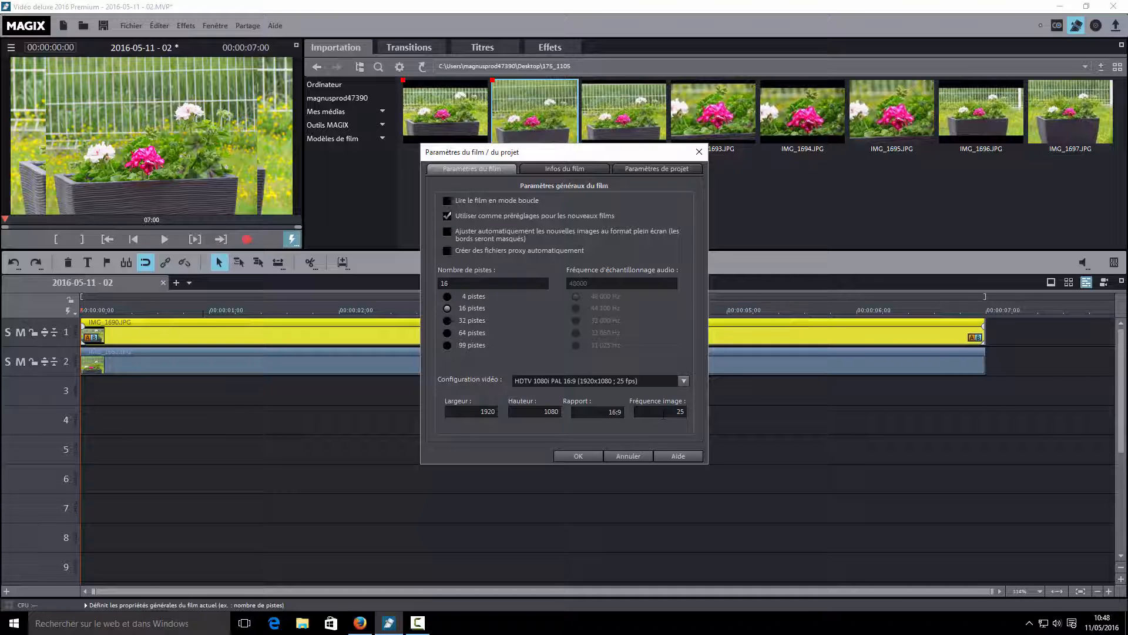
drag(608, 412, 639, 415)
click(582, 457)
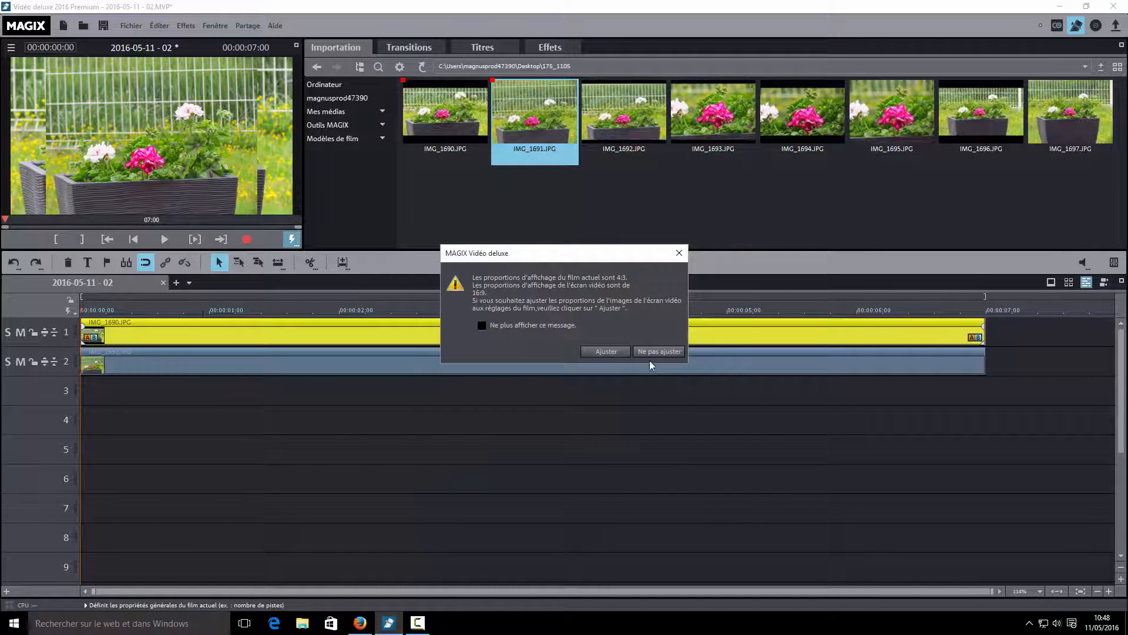
click(616, 351)
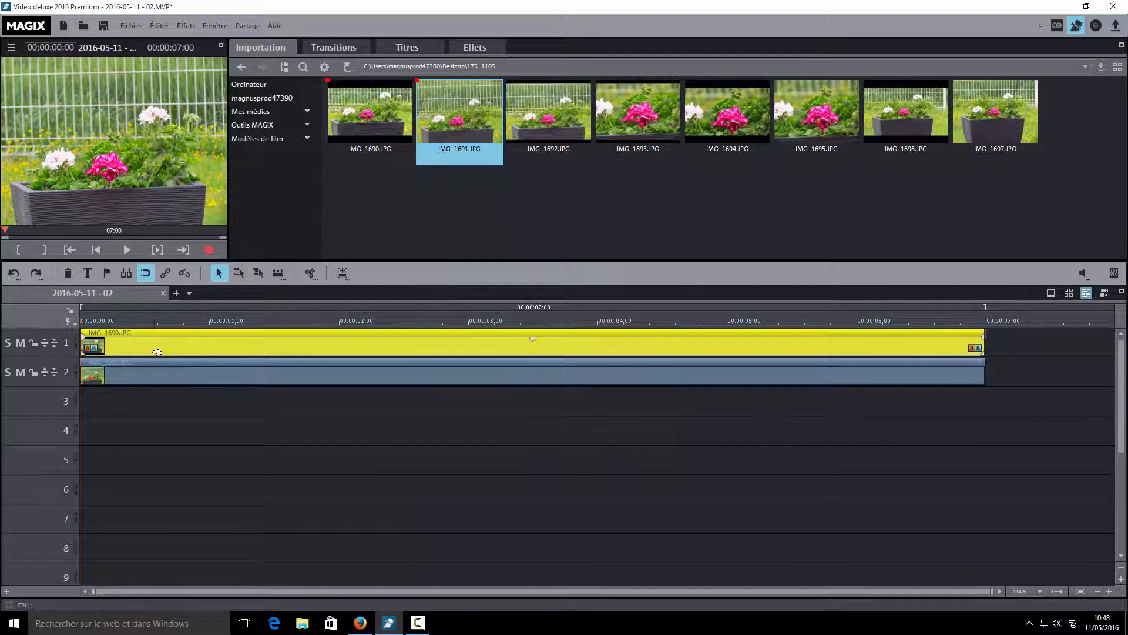
Examine the 4:3 picture in the maximized preview monitor, and select the IMG_1691 clip on track 2.
click(221, 45)
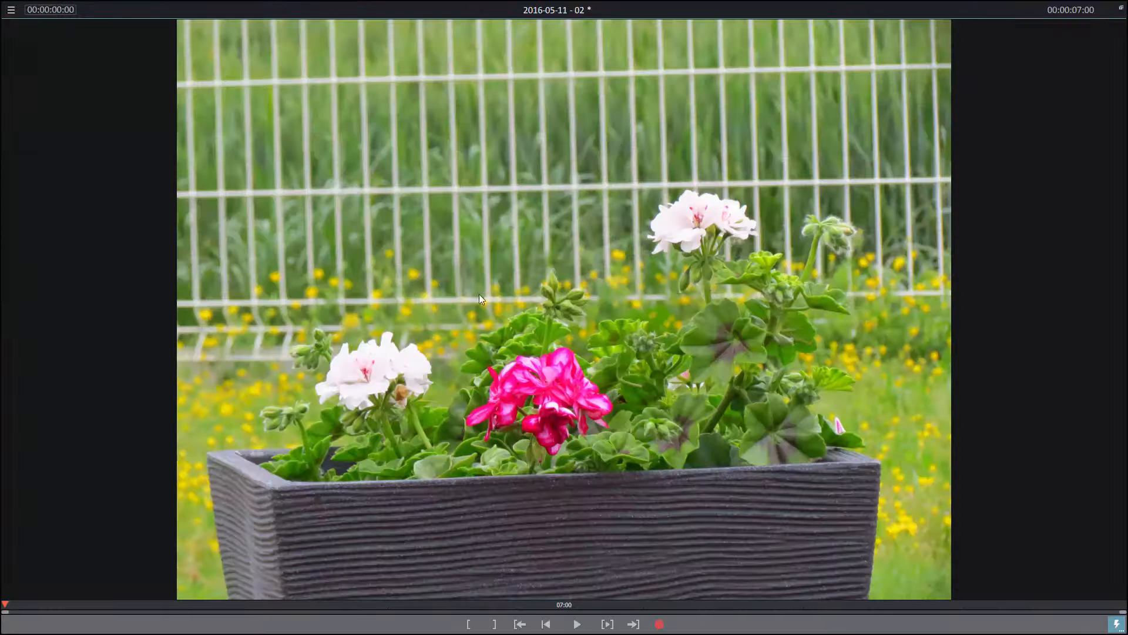
click(1122, 6)
click(111, 372)
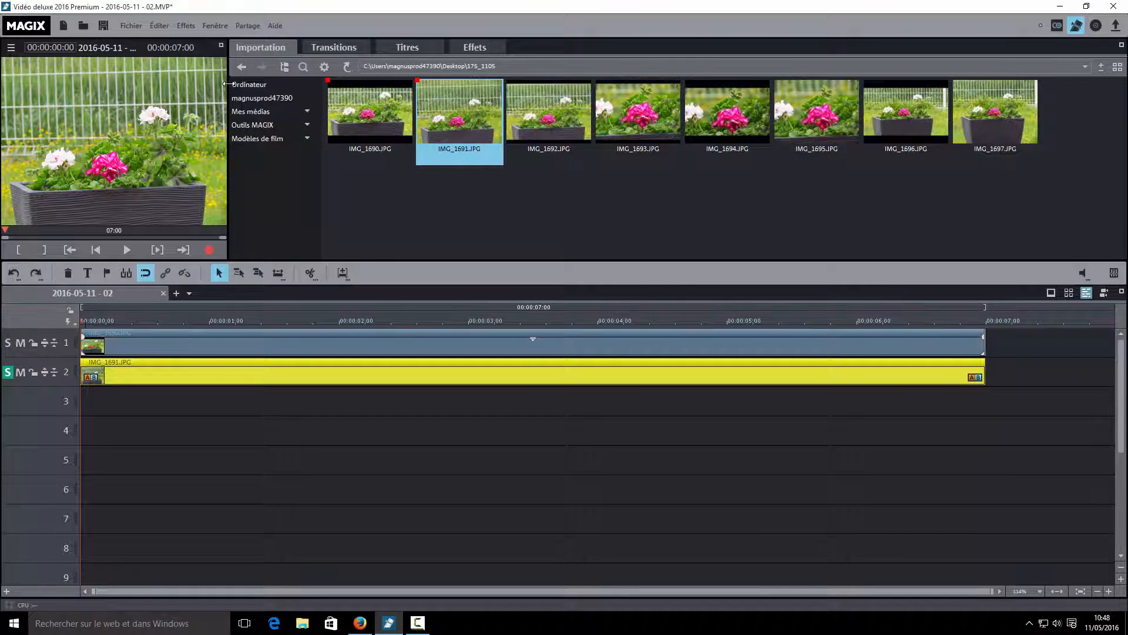
Widen the preview monitor and switch the solo from track 2 to track 1.
drag(229, 81, 445, 93)
click(8, 372)
click(8, 343)
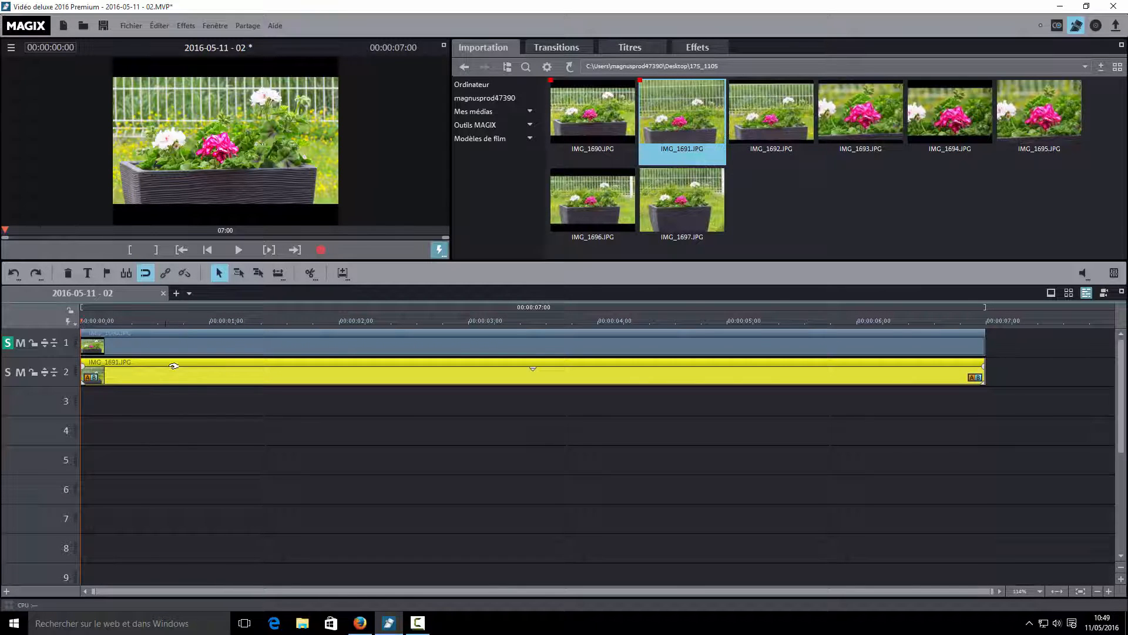
Set the film's aspect ratio to 16:9 in the film settings and adjust the video monitor's proportions to match.
click(134, 28)
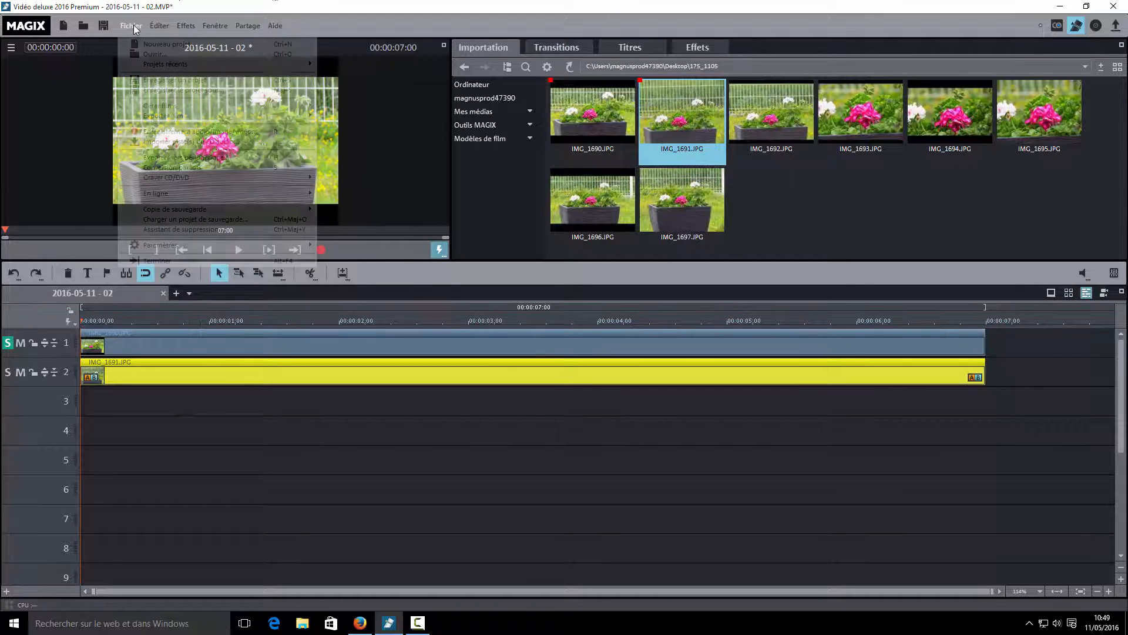
mouse_move(238, 246)
click(346, 244)
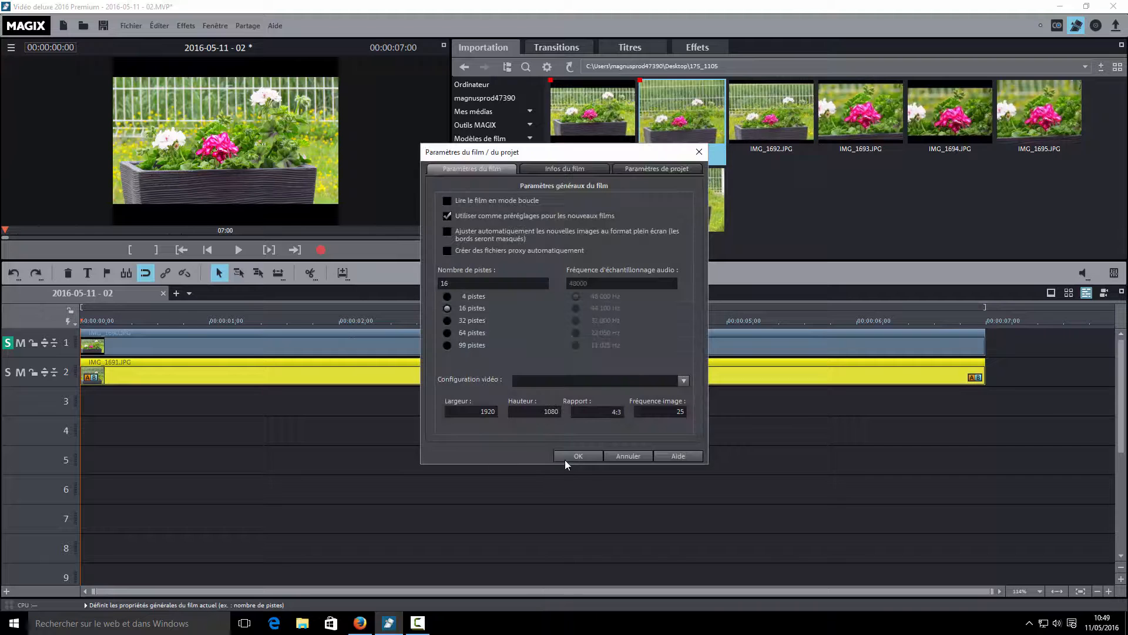
double_click(619, 412)
text(16:9)
click(584, 459)
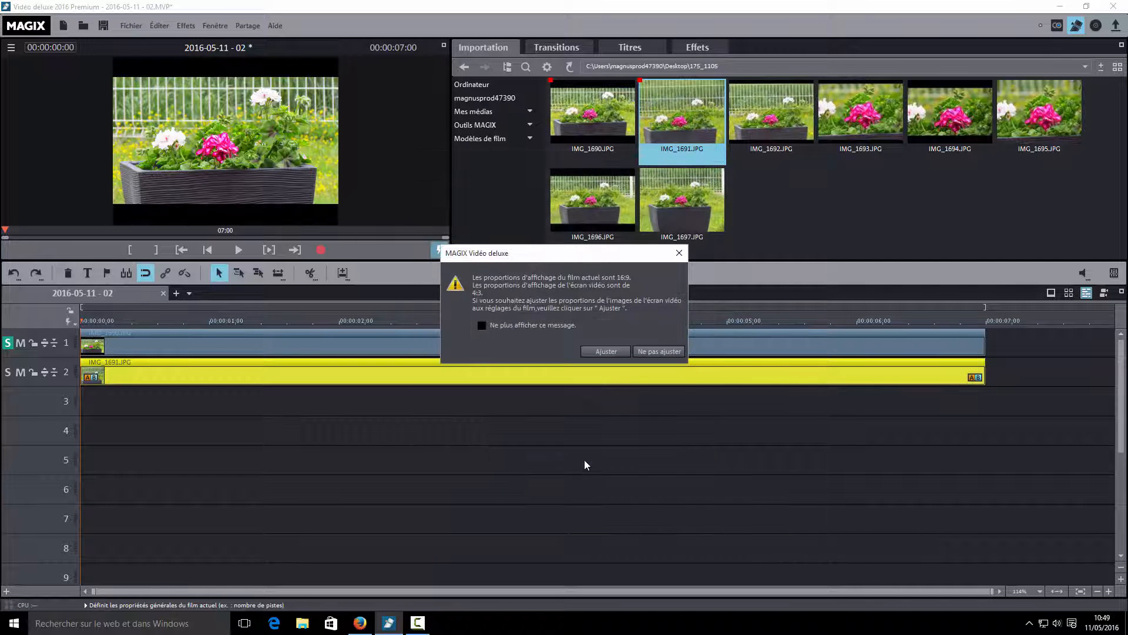
click(625, 352)
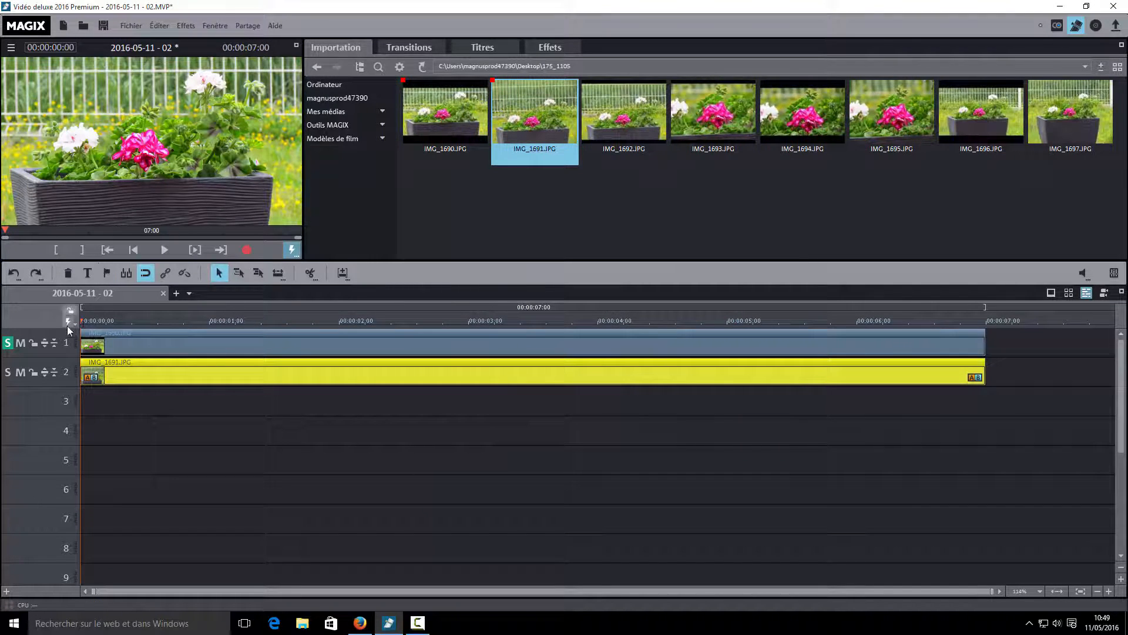
Turn off the solo on track 1 and examine the overlaid photos at 00:00:00:14, selecting the clips on tracks 1 and 2 in turn.
click(8, 343)
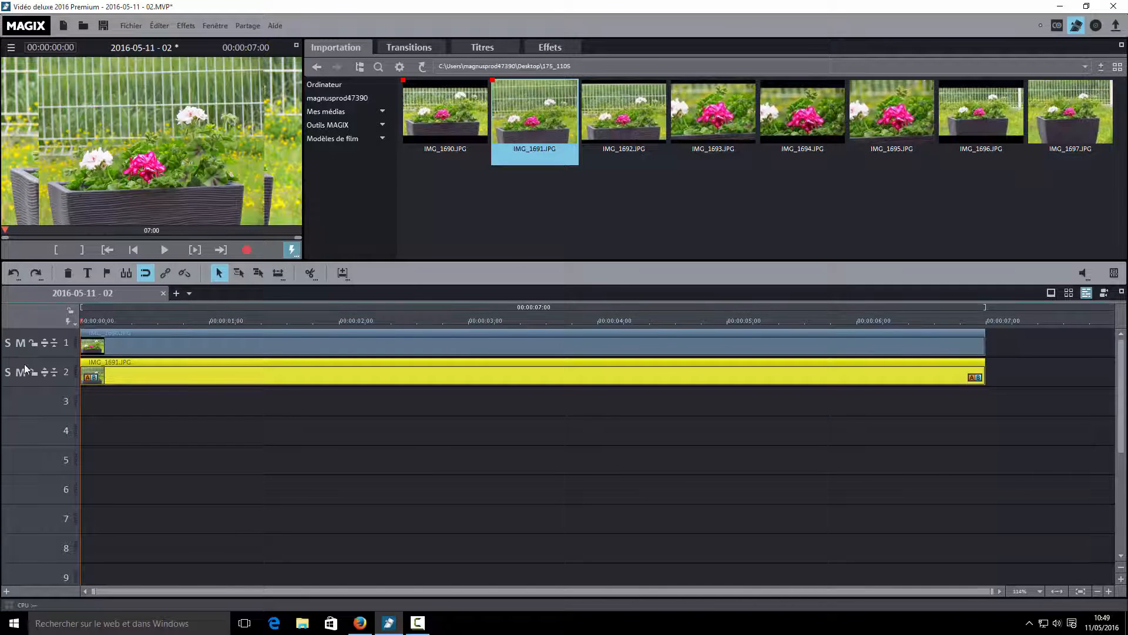
drag(83, 324, 152, 327)
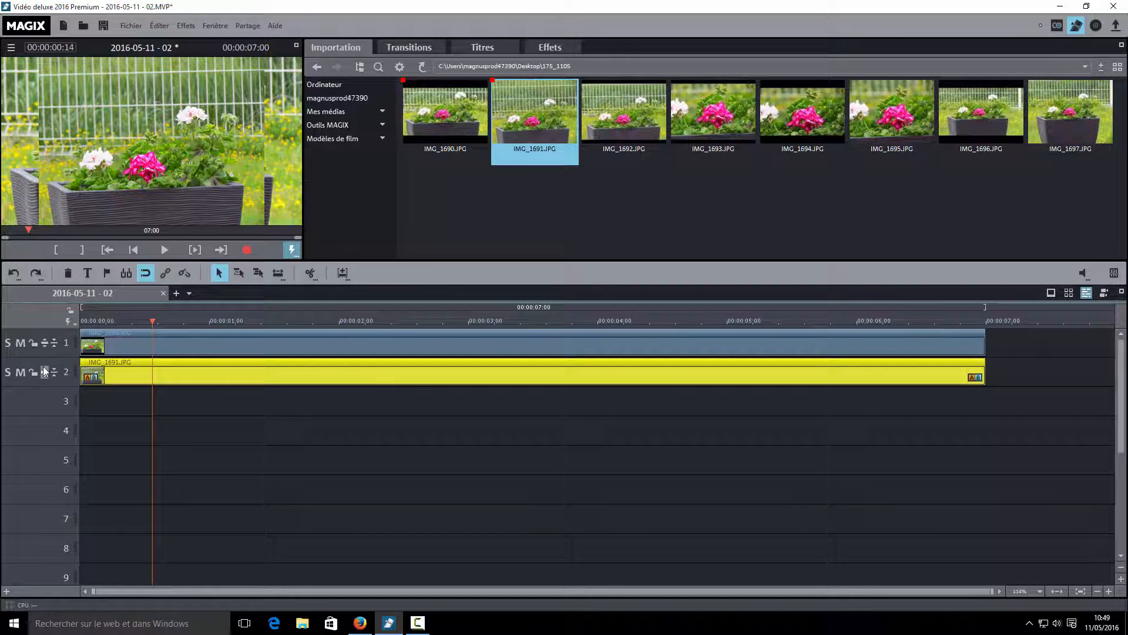
drag(231, 372, 250, 343)
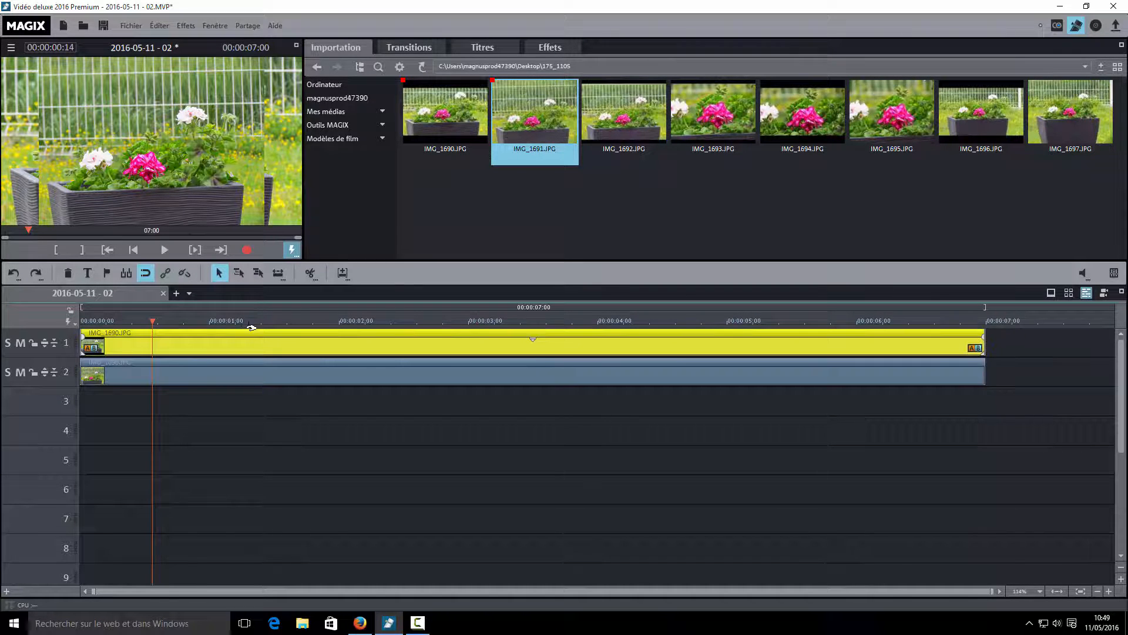
click(116, 379)
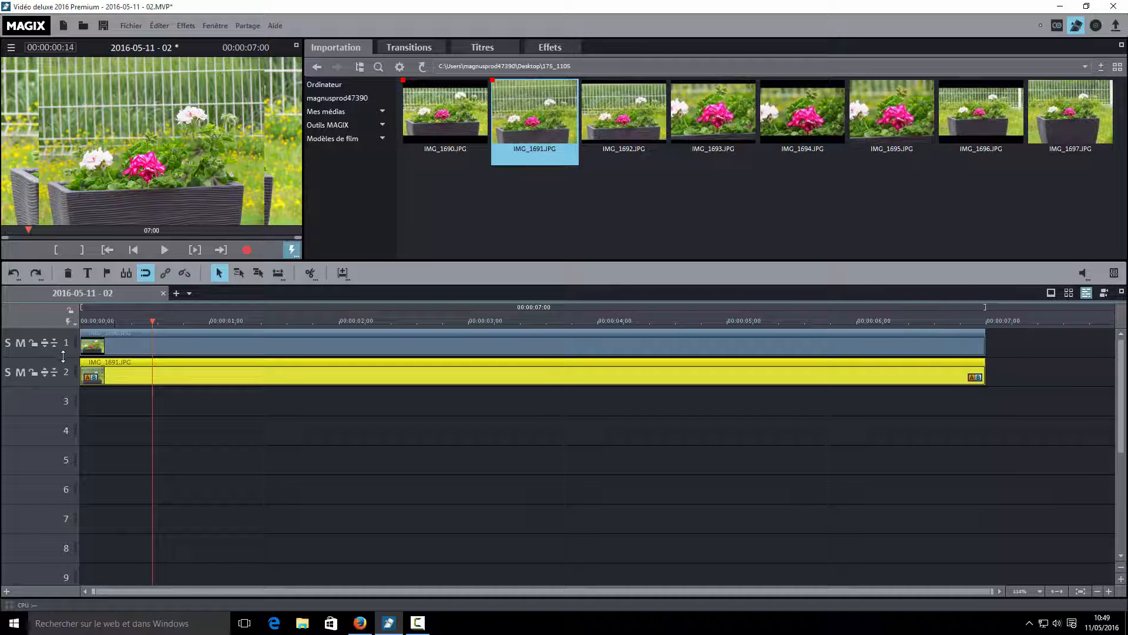
Compare the two photos individually in the preview by soloing track 2 and then track 1.
click(8, 343)
click(7, 373)
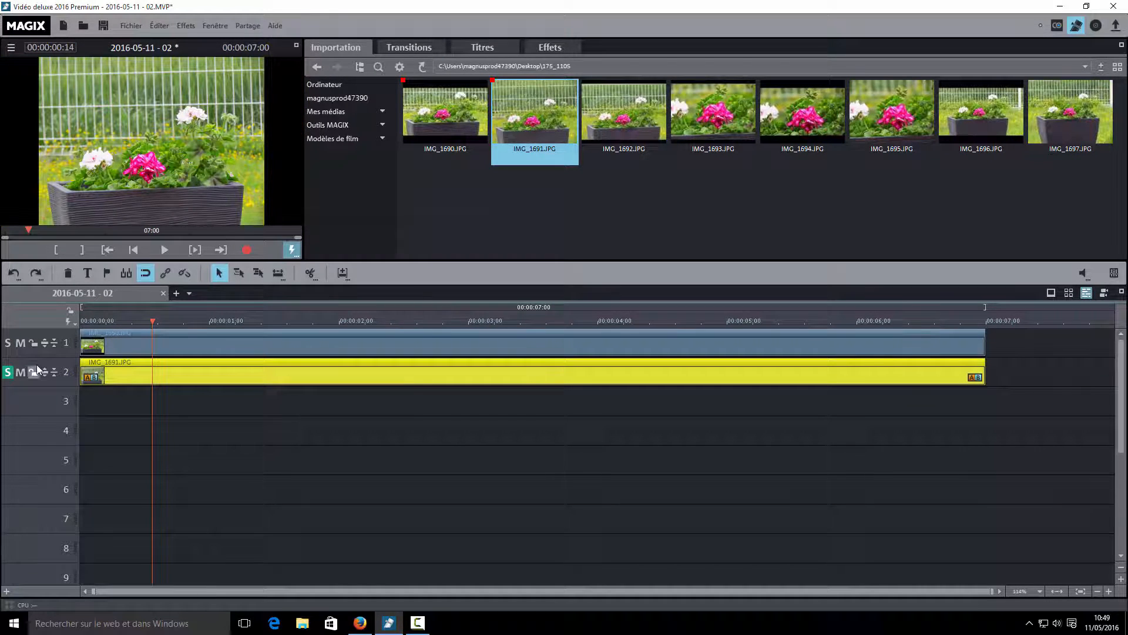
click(7, 343)
click(8, 372)
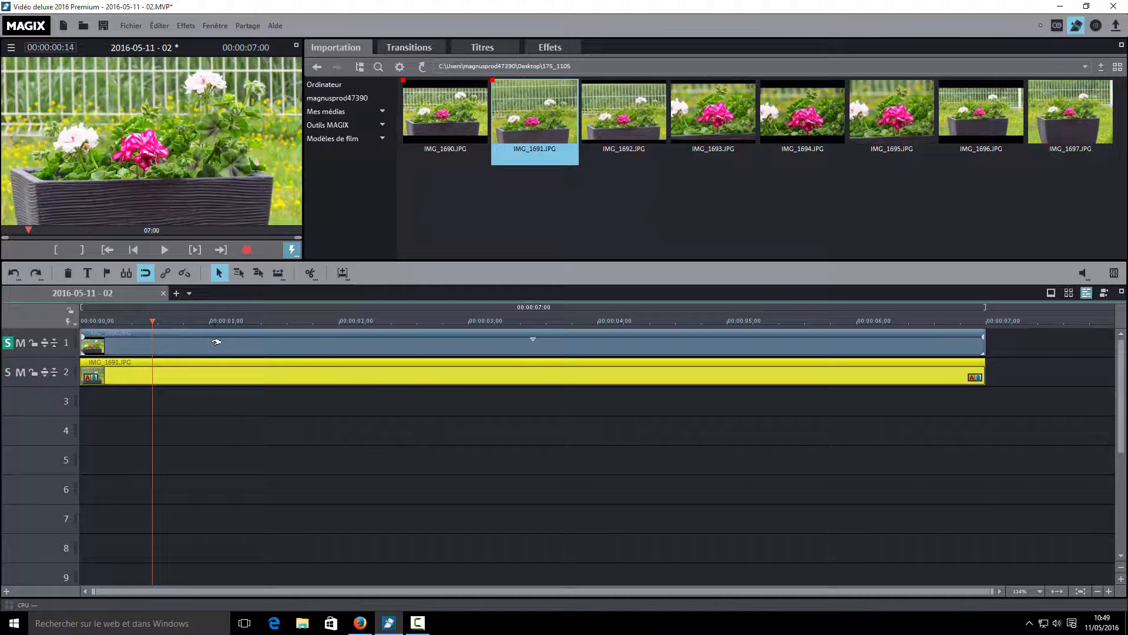
Apply an artistic blur (Flou artistique) of 14 to the IMG_1690 clip on track 1 and check the result in the maximized preview monitor.
click(216, 342)
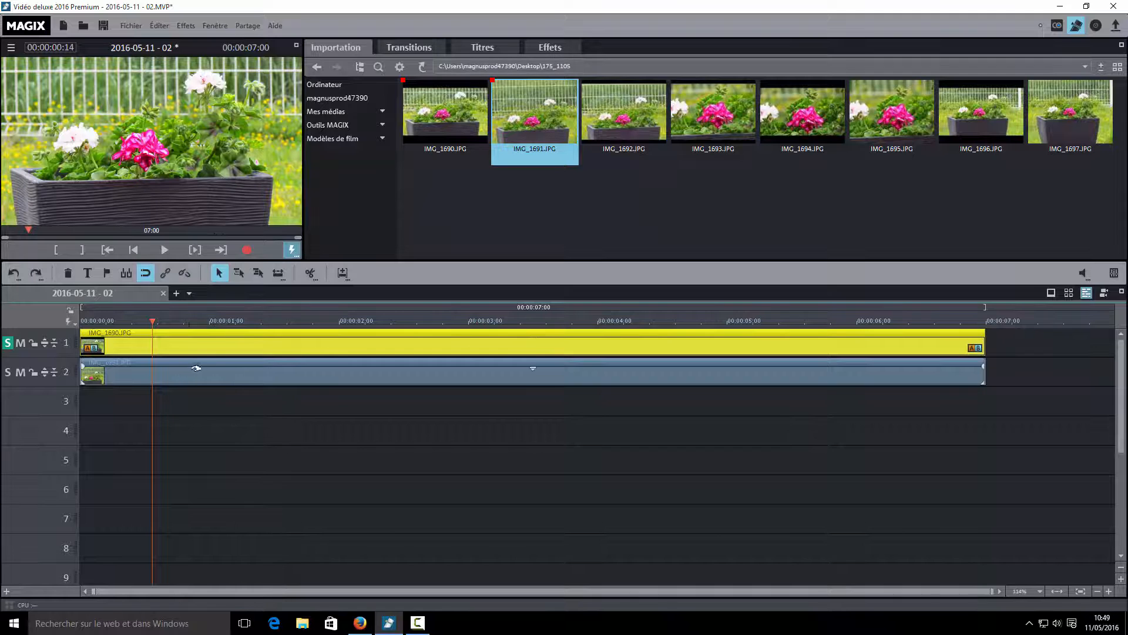
click(550, 47)
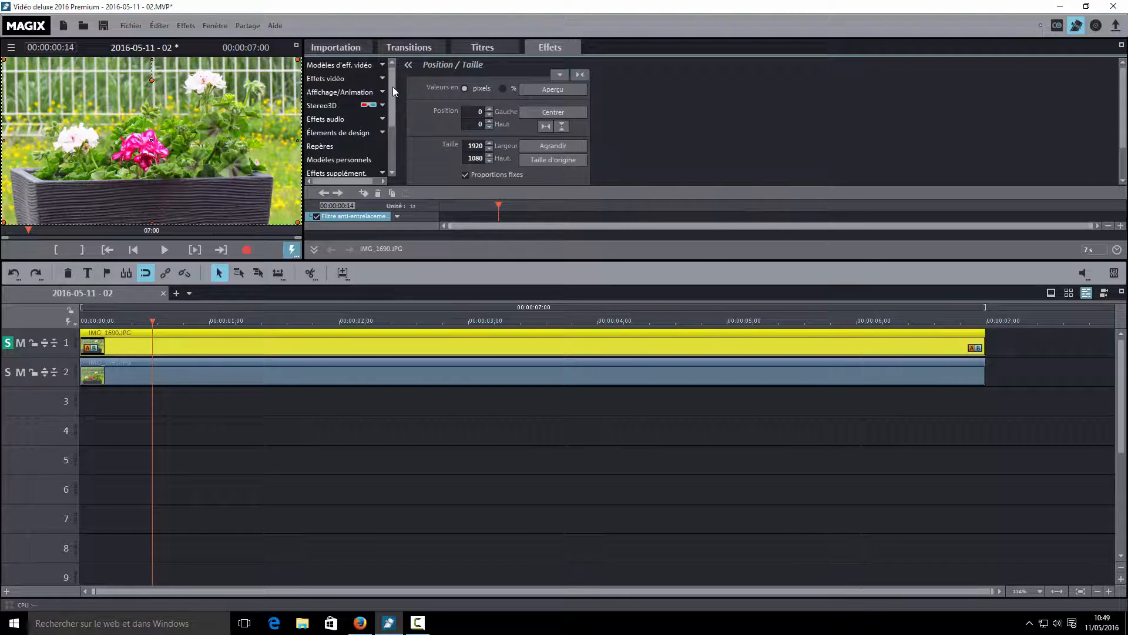
mouse_move(391, 94)
mouse_down()
mouse_move(389, 111)
mouse_move(393, 88)
mouse_up()
click(376, 77)
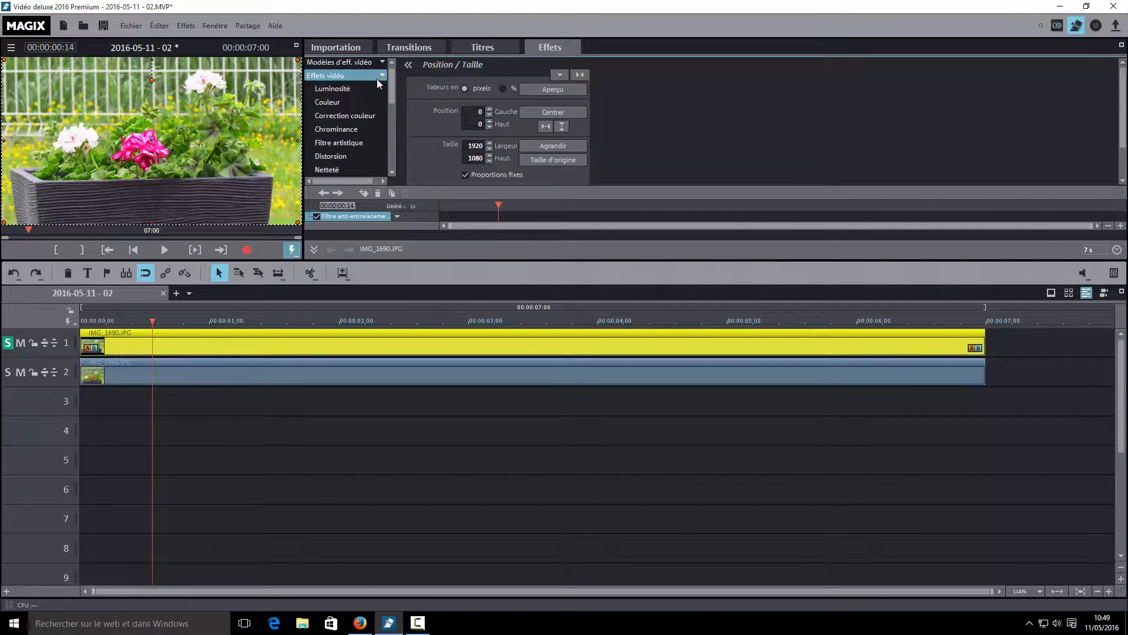
click(356, 170)
scroll(502, 121, down, 2)
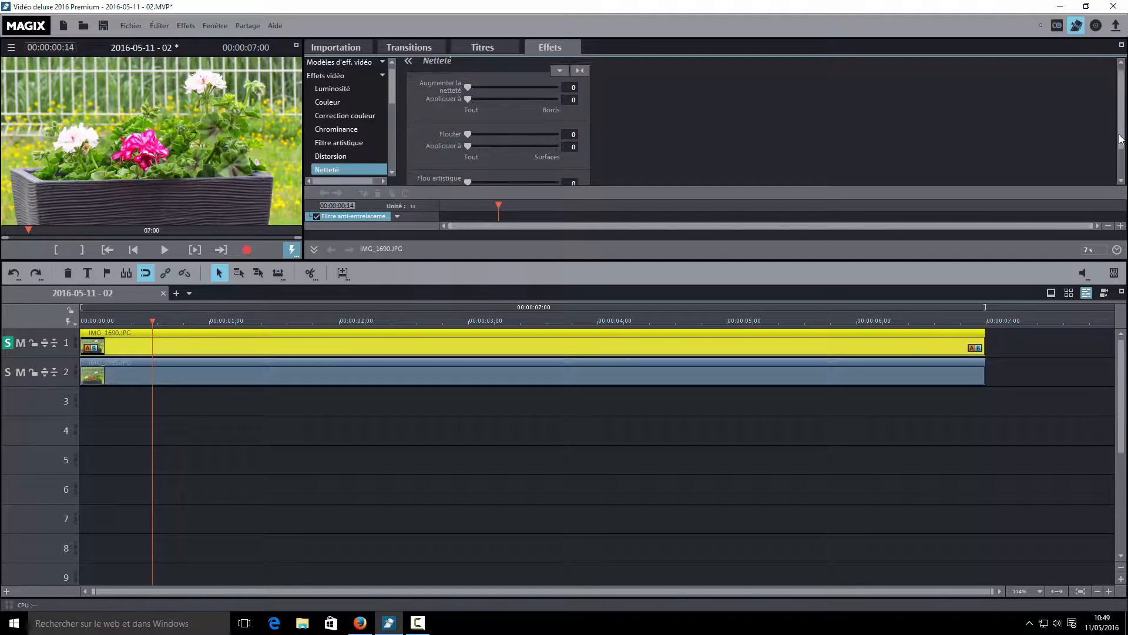
drag(468, 139, 482, 136)
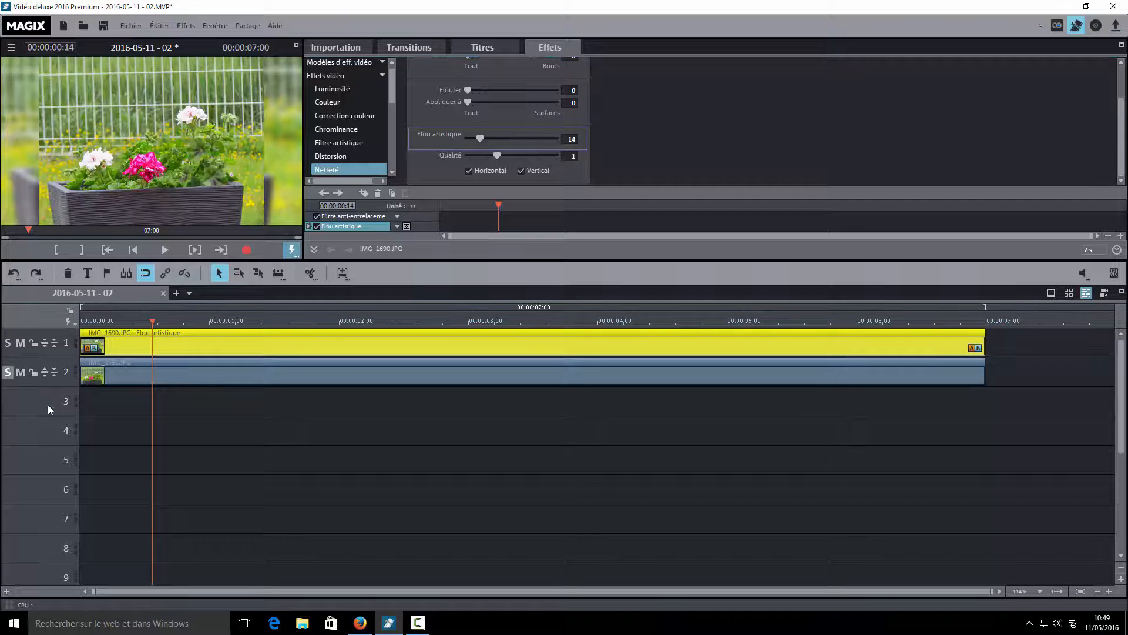
click(299, 45)
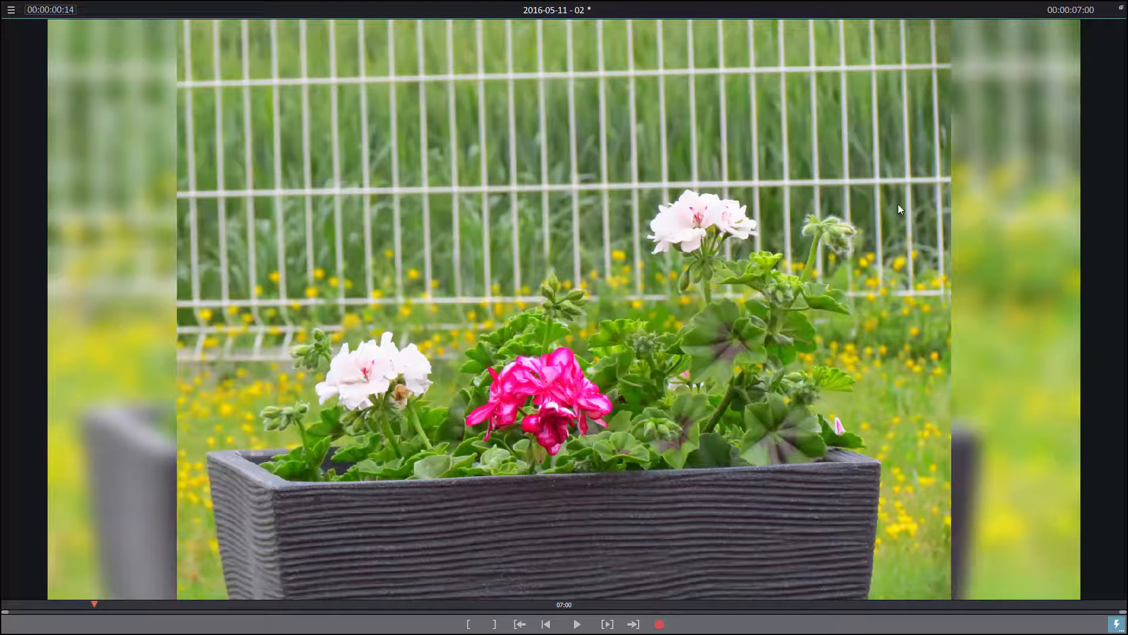
click(1121, 7)
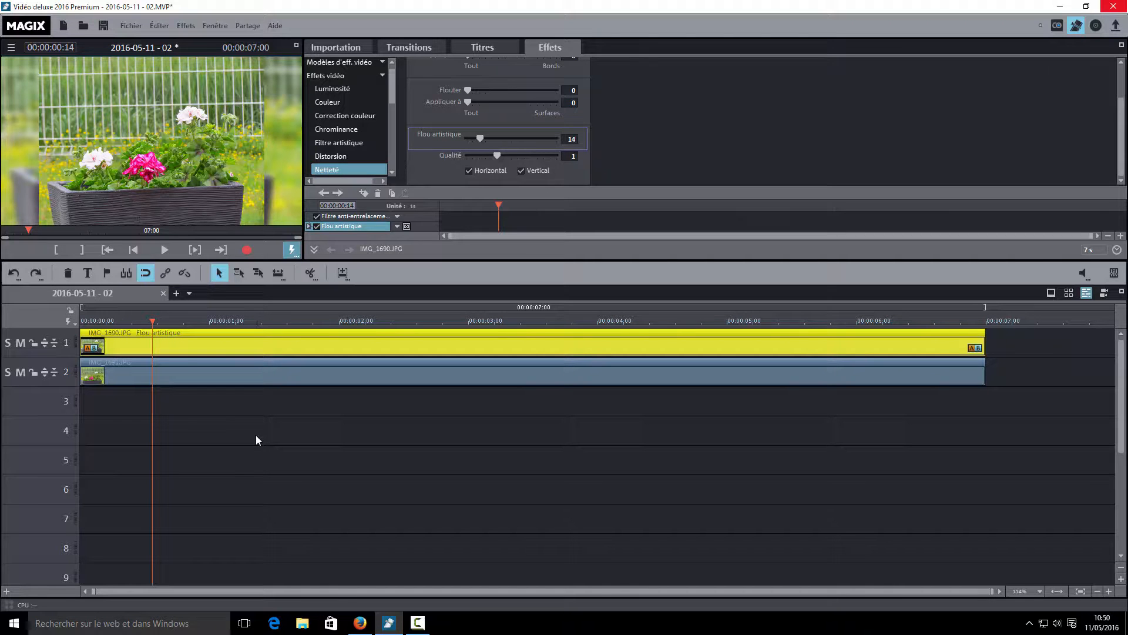
Open the new project dialog and examine the film format presets available for 16:9 and 4:3.
click(131, 25)
mouse_move(249, 251)
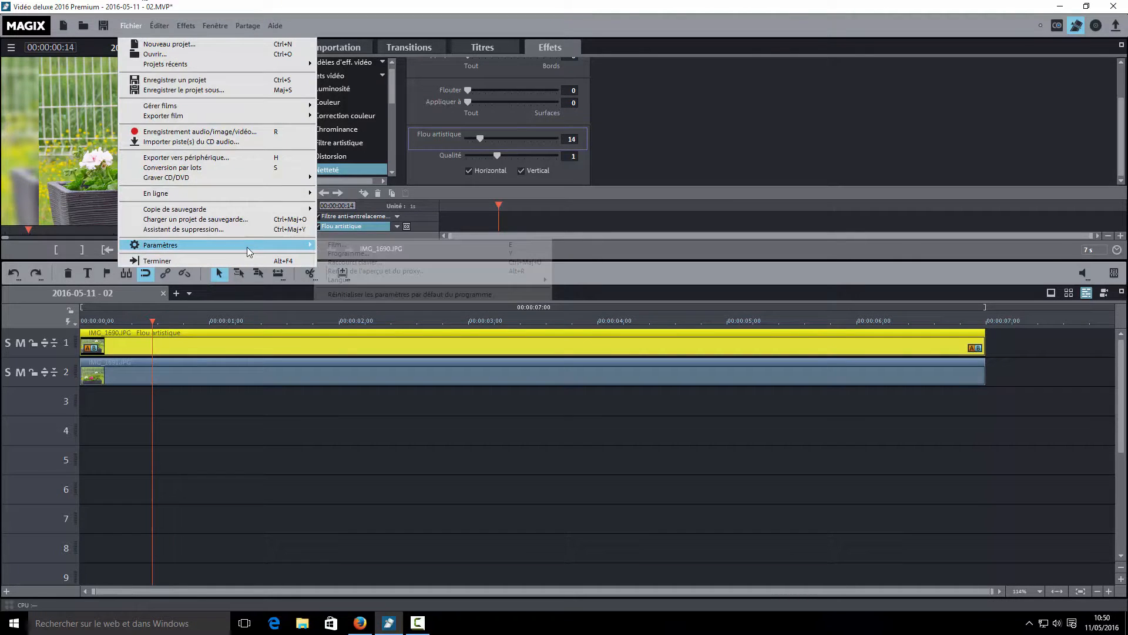
click(176, 44)
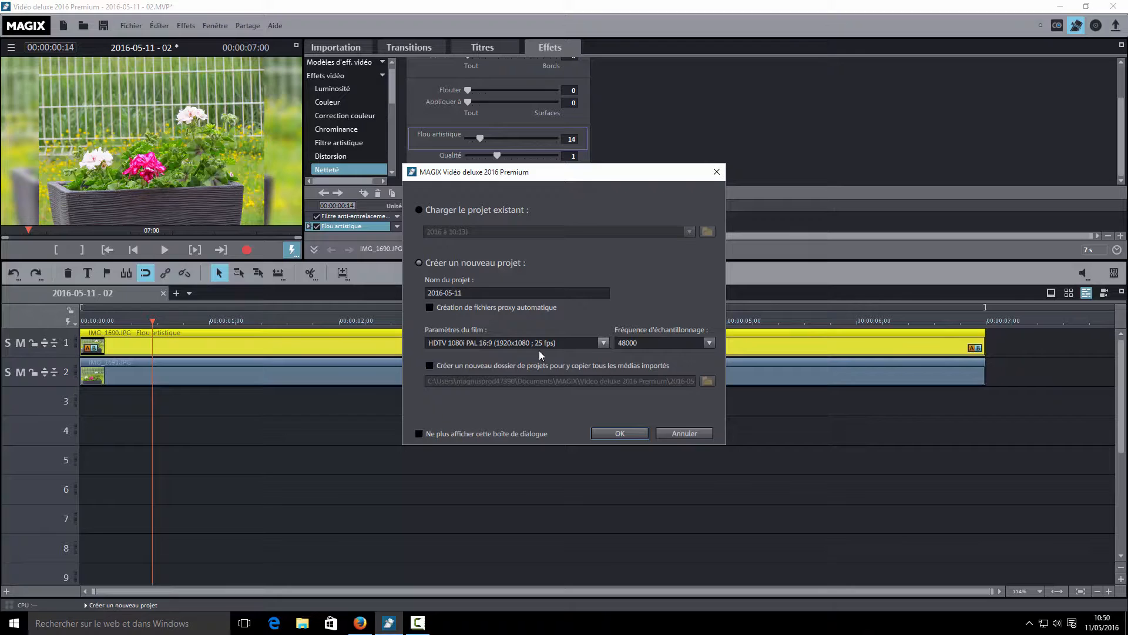
click(604, 343)
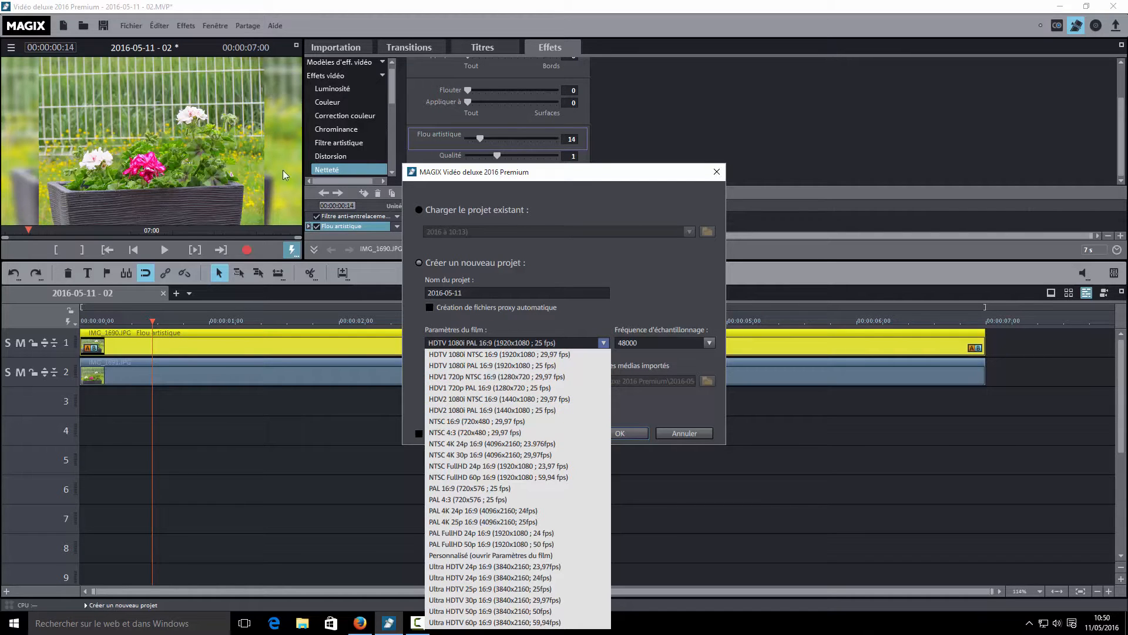
click(692, 512)
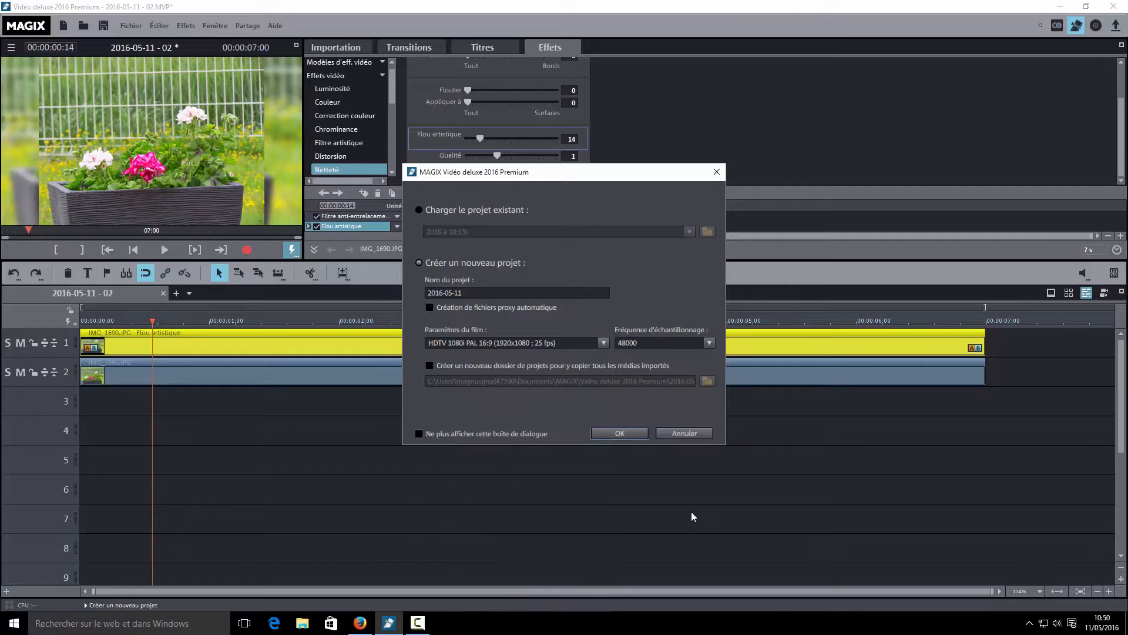